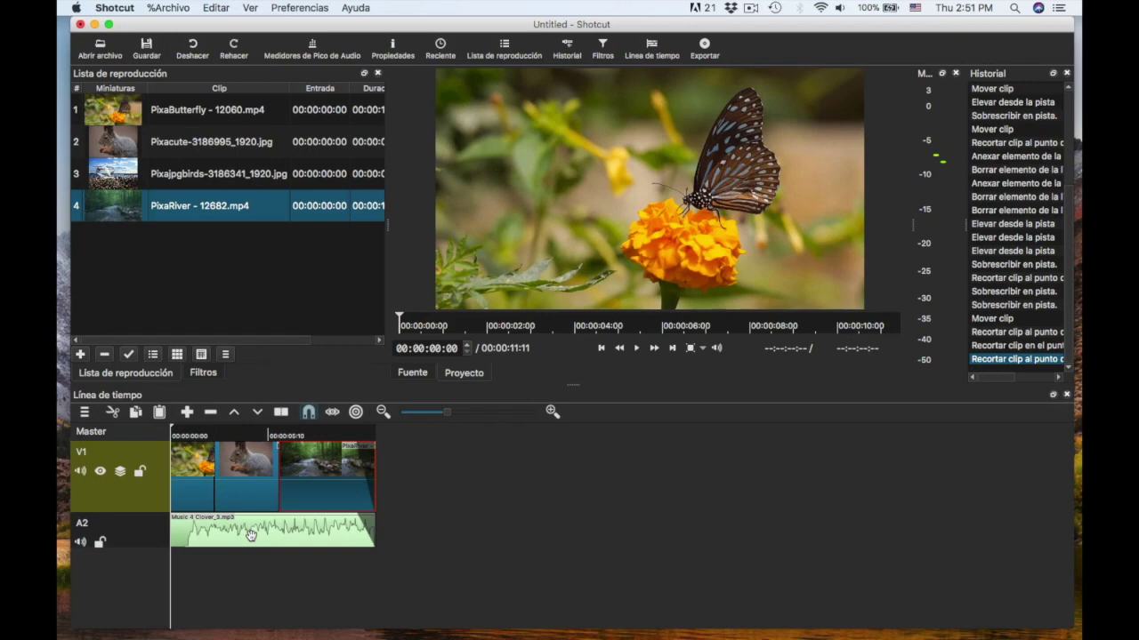
# - Place the playhead within the butterfly clip at 00:00:00:24, and hide and show again the audio peak meters
pyautogui.click(188, 434)
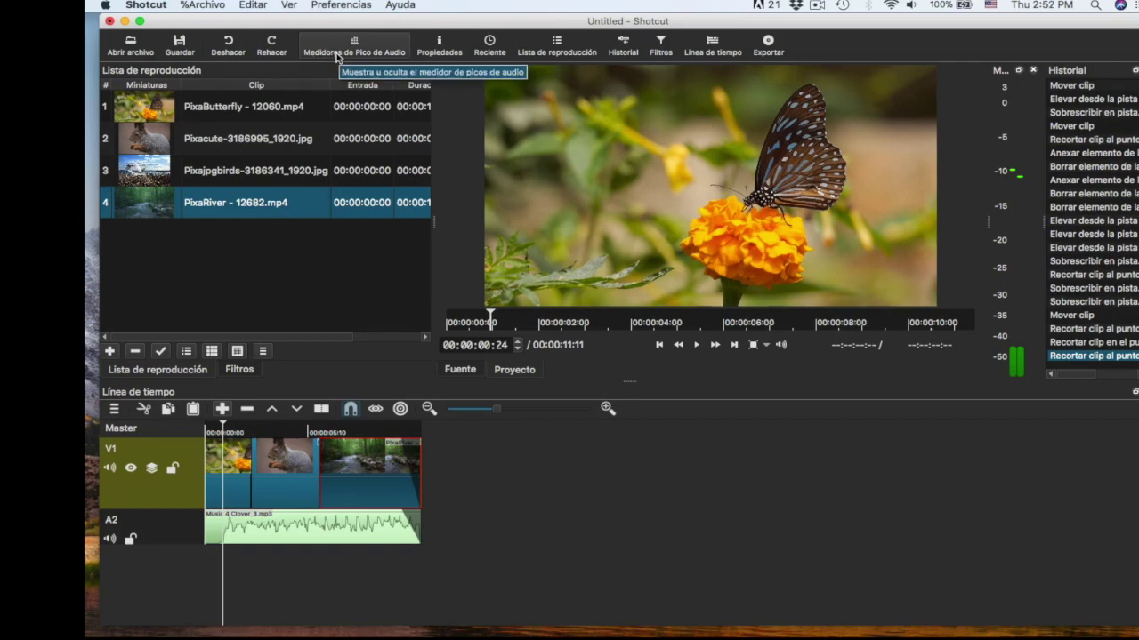
pyautogui.click(346, 51)
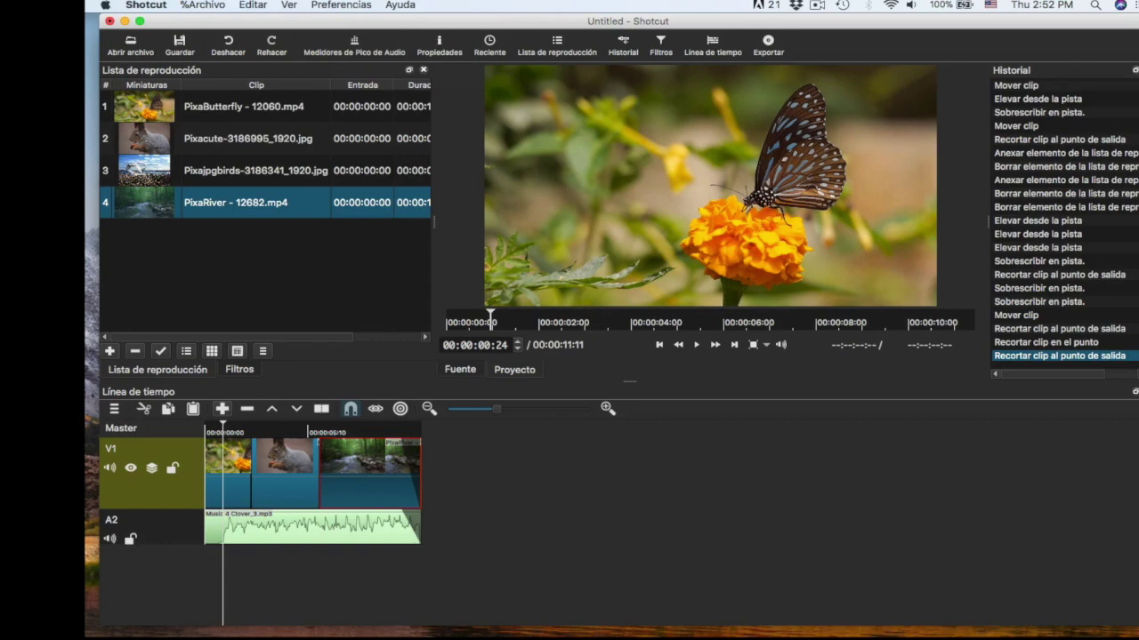
pyautogui.click(352, 46)
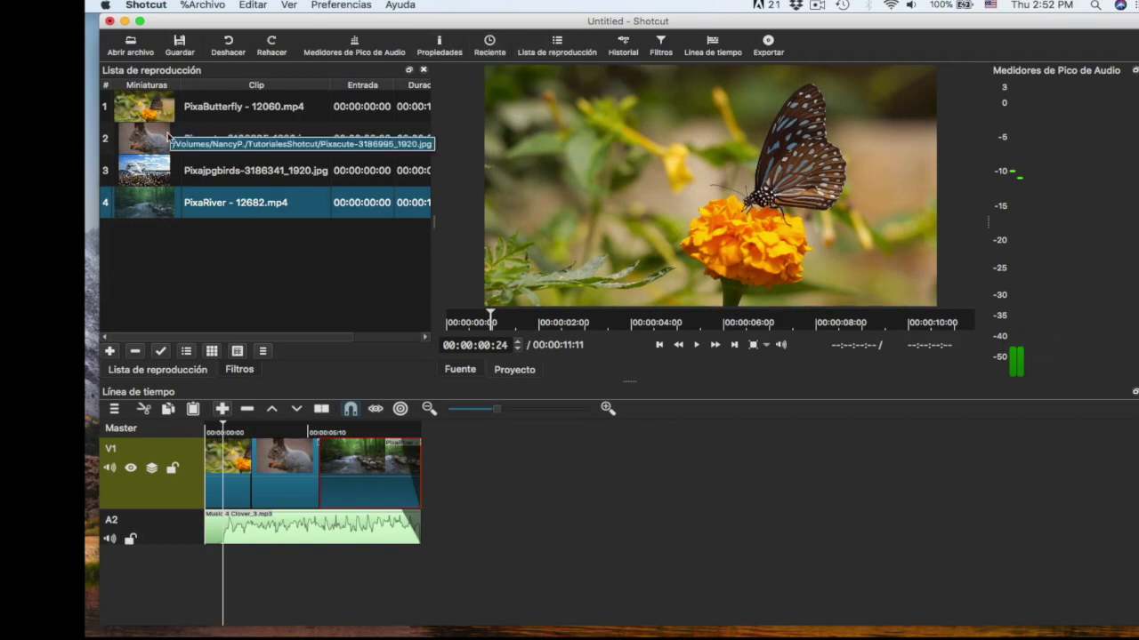
# - Open the filters of the PixaRiver clip and examine the list of video filters that can be added
pyautogui.click(660, 47)
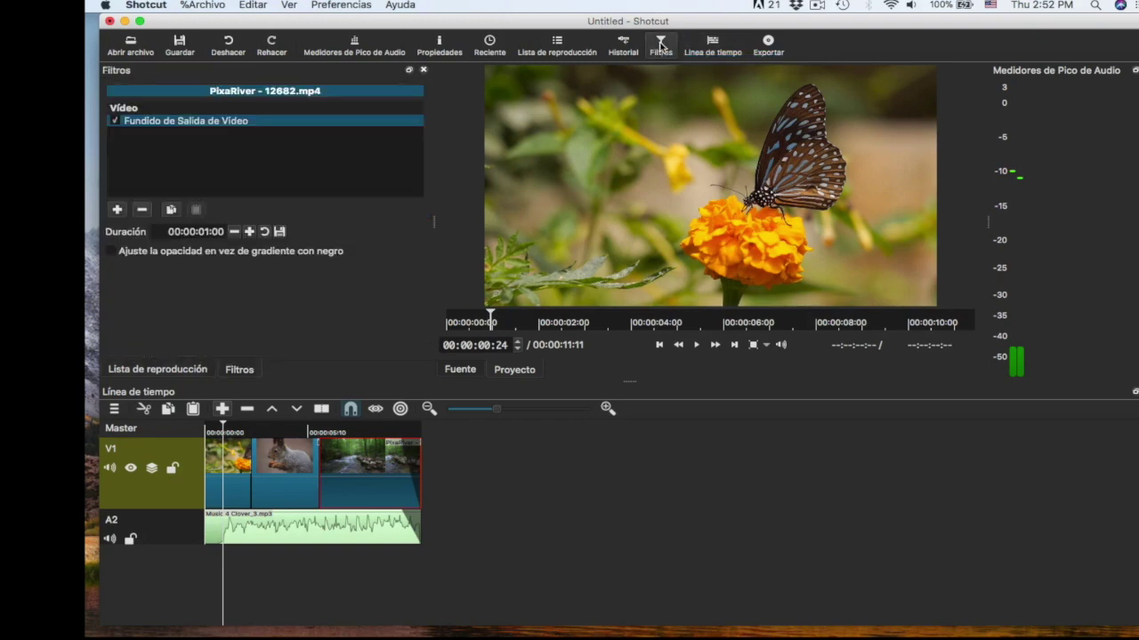
pyautogui.click(116, 212)
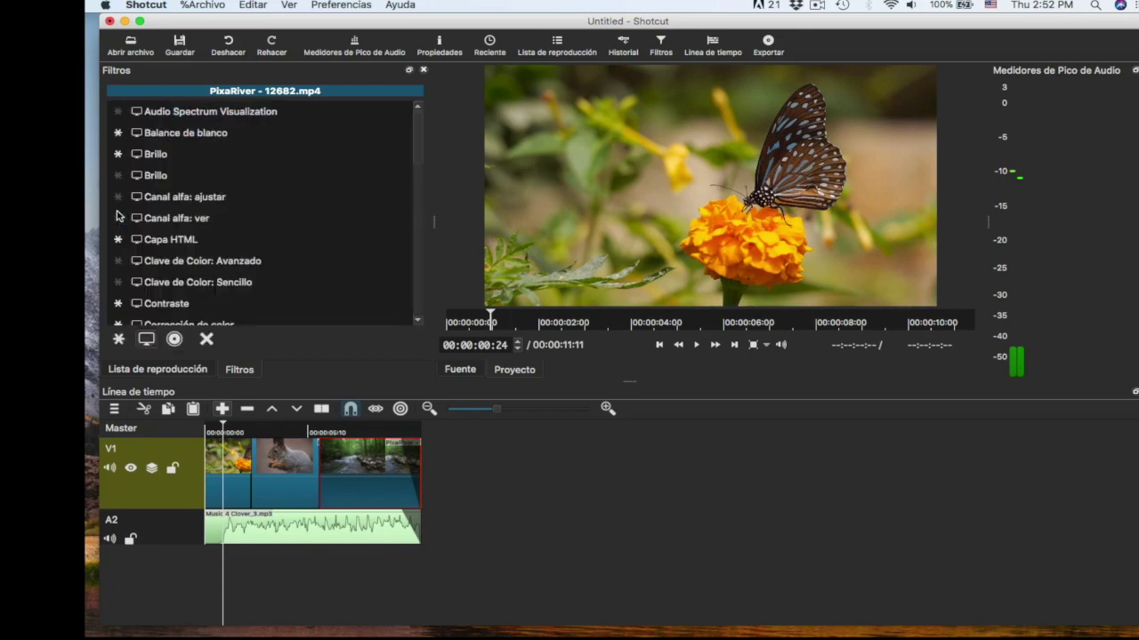
pyautogui.scroll(-2, 245, 213)
pyautogui.scroll(-4, 248, 234)
pyautogui.scroll(2, 249, 234)
pyautogui.scroll(4, 248, 235)
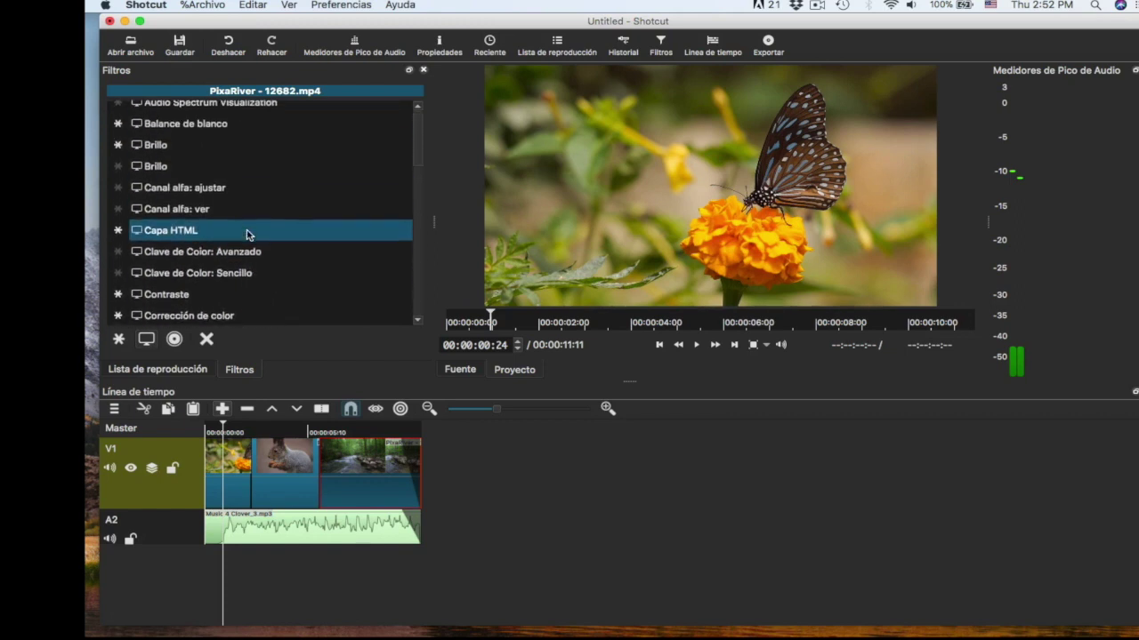
pyautogui.scroll(-2, 249, 236)
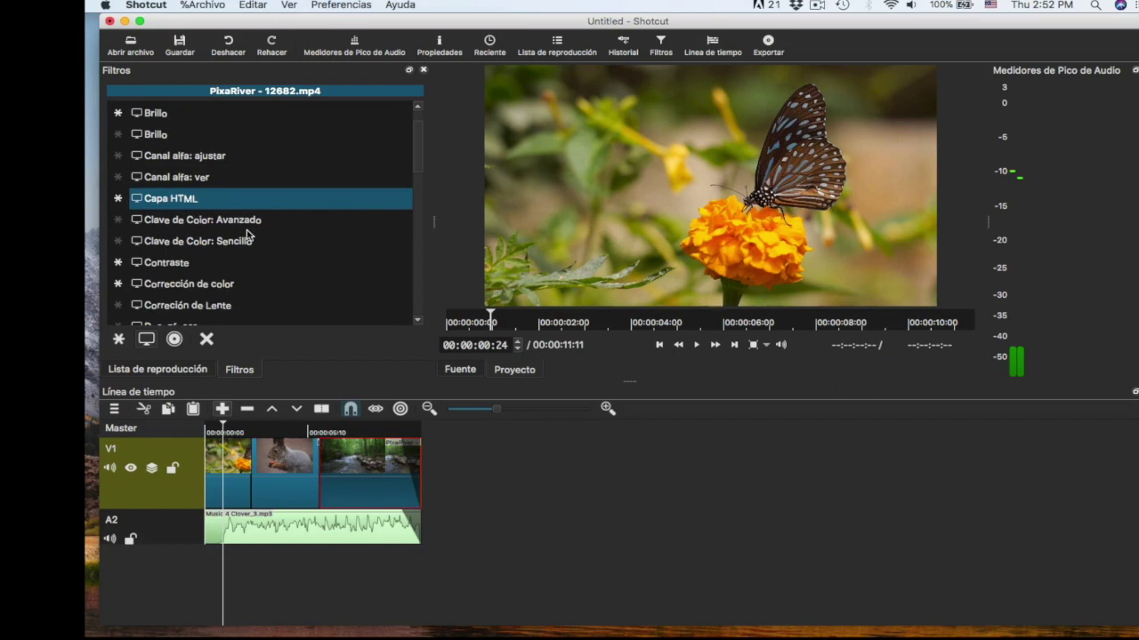
pyautogui.scroll(-5, 247, 234)
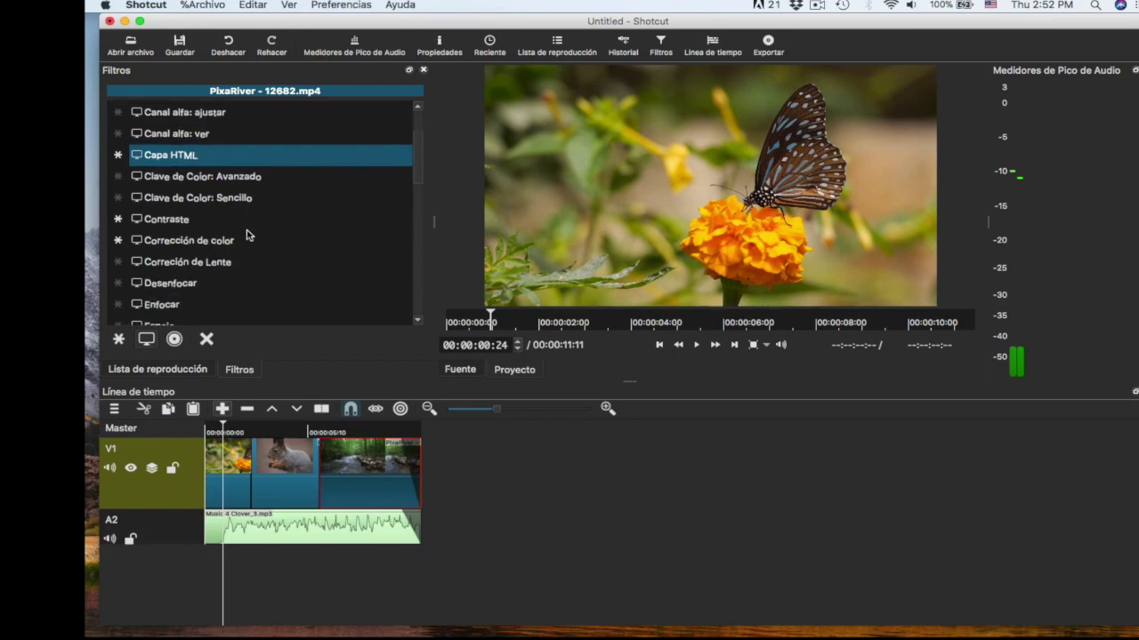
pyautogui.scroll(6, 248, 234)
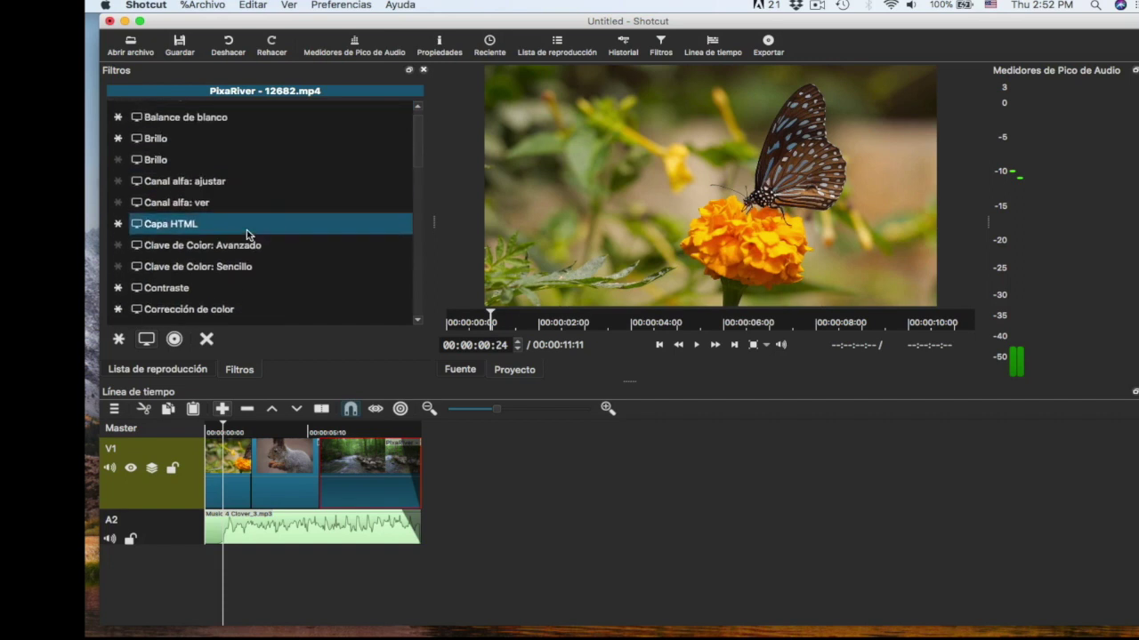
# - Add the Brillo filter to the PixaButterfly clip on the timeline and set its brightness to 112.4 %
pyautogui.click(217, 463)
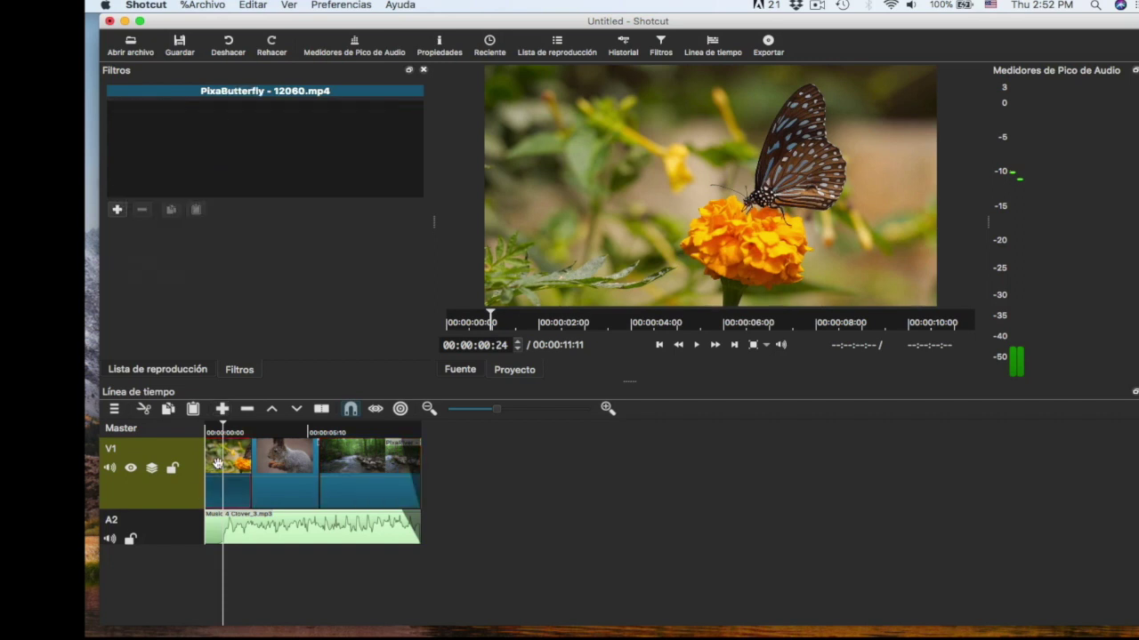
pyautogui.click(117, 210)
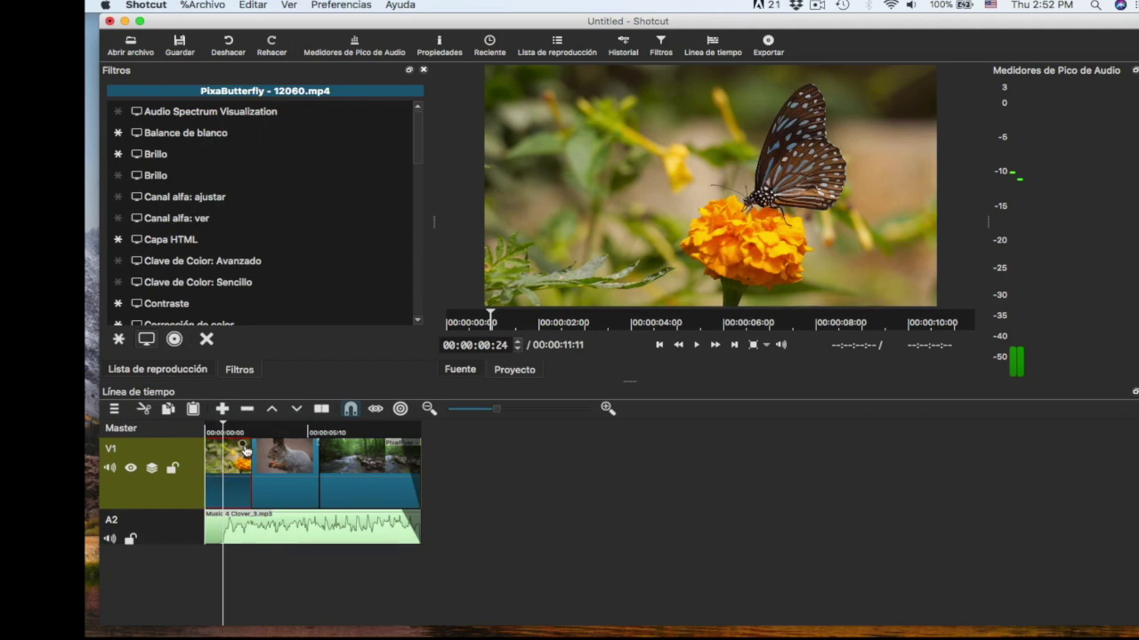
pyautogui.click(166, 160)
pyautogui.moveTo(227, 233)
pyautogui.mouseDown()
pyautogui.moveTo(176, 232)
pyautogui.moveTo(251, 235)
pyautogui.moveTo(241, 236)
pyautogui.mouseUp()
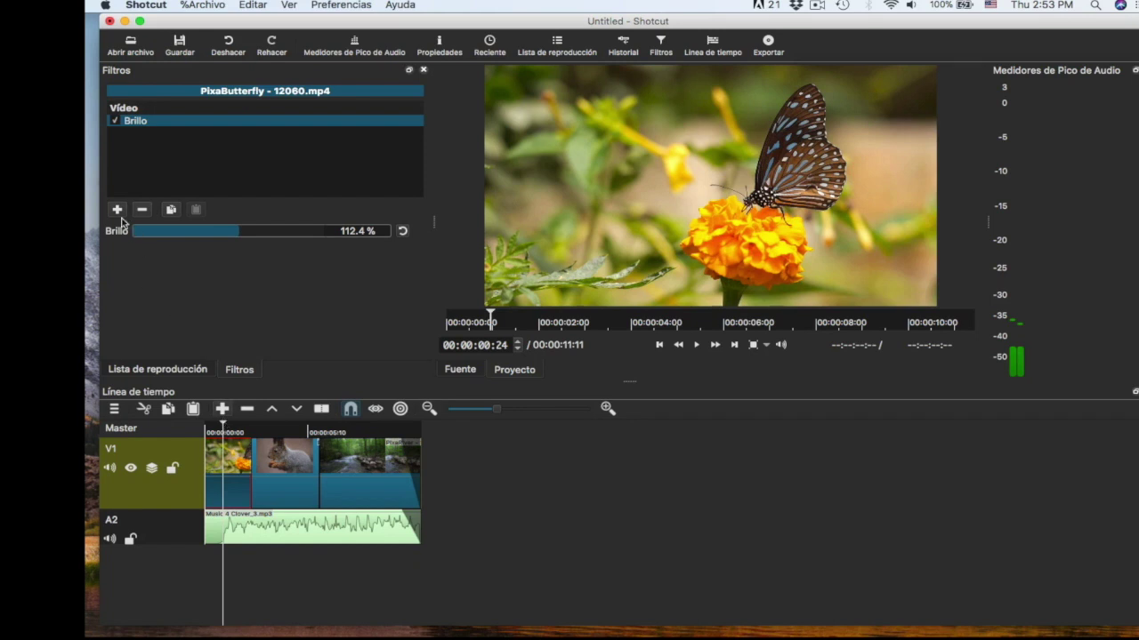
pyautogui.click(117, 209)
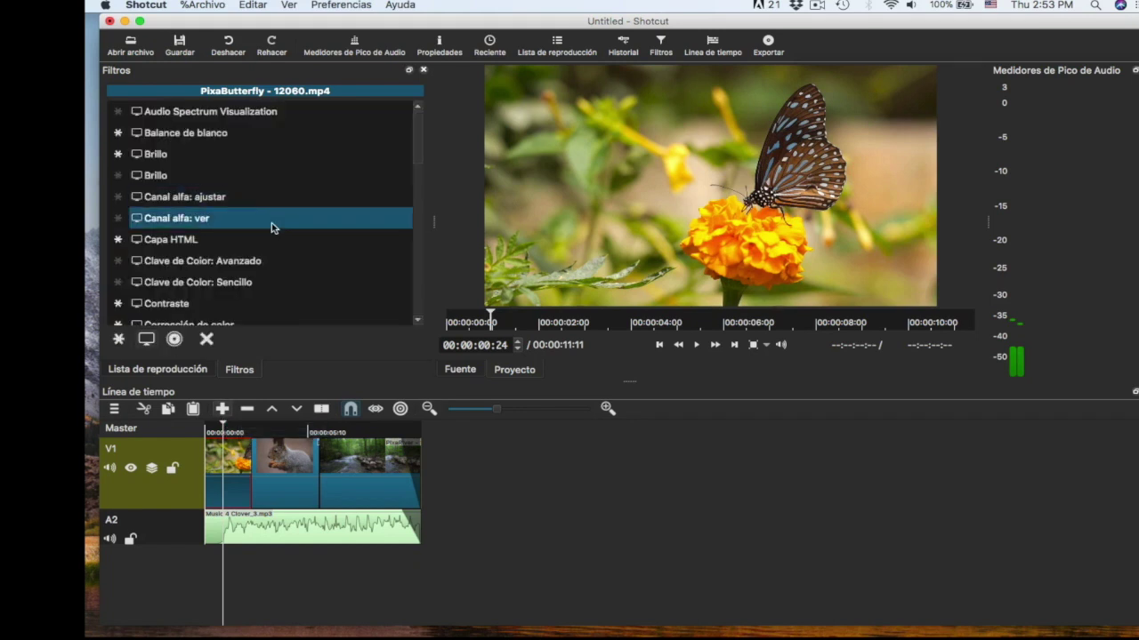
pyautogui.scroll(-4, 273, 227)
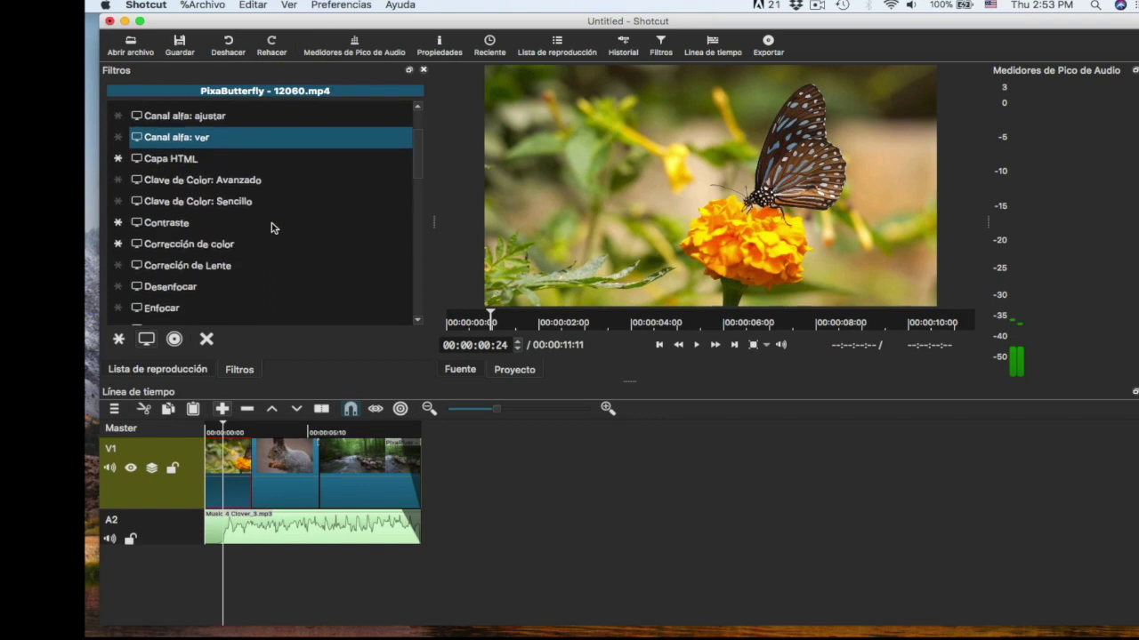
pyautogui.scroll(-4, 274, 228)
pyautogui.scroll(1, 273, 228)
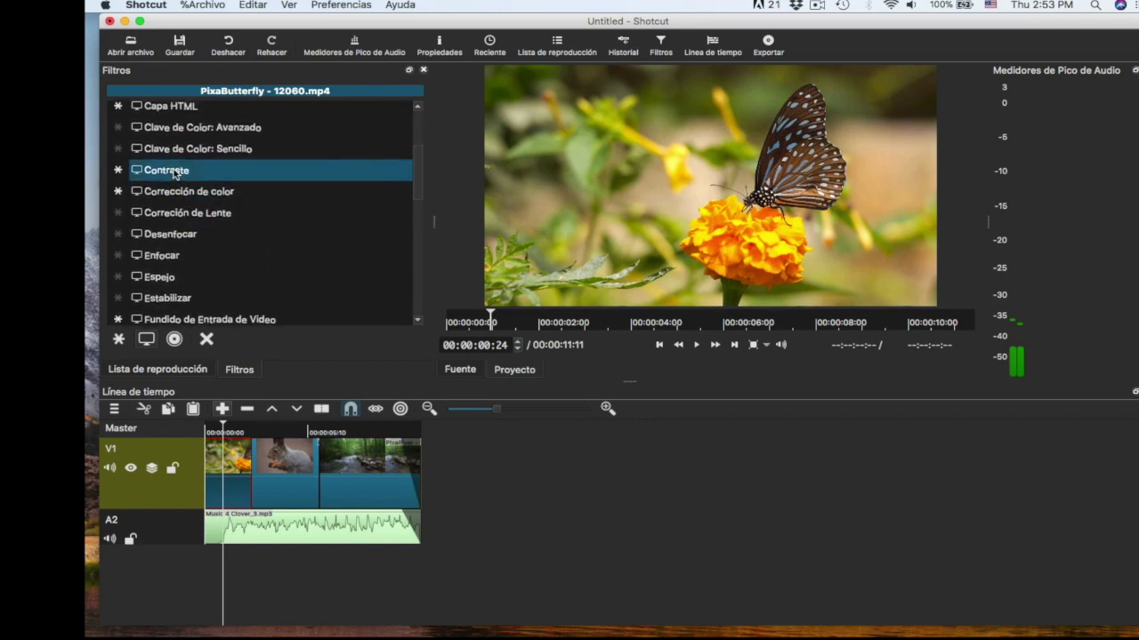
# - Add the Contraste filter to the squirrel image clip, previewing it at 00:00:04:18, and set the contrast to 72.9 %
pyautogui.click(288, 439)
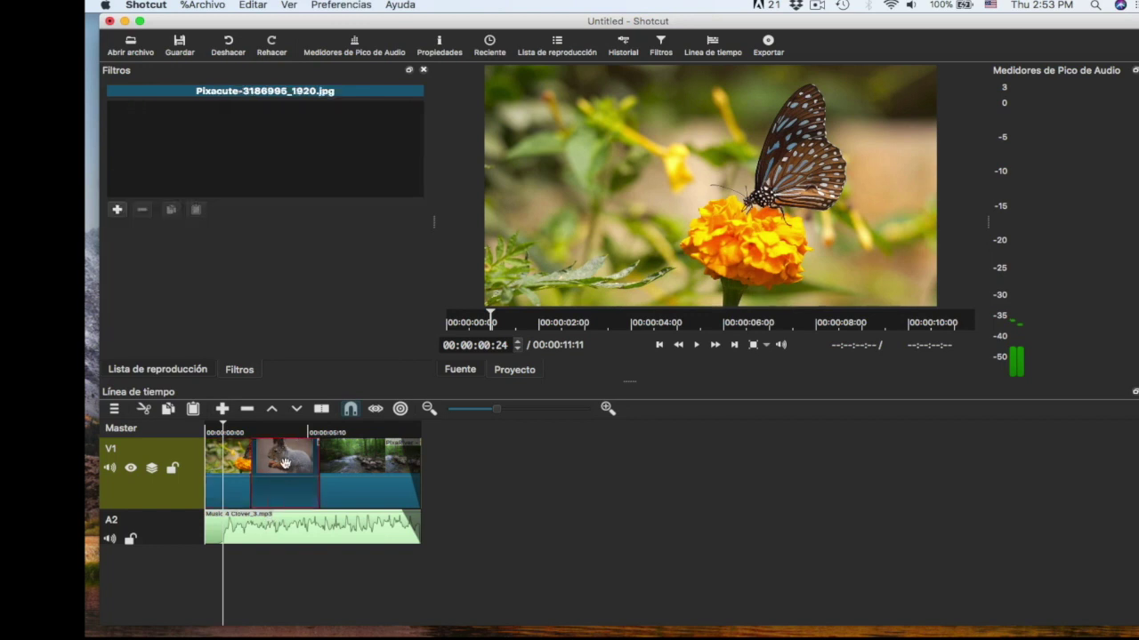
pyautogui.moveTo(223, 425); pyautogui.dragTo(294, 430)
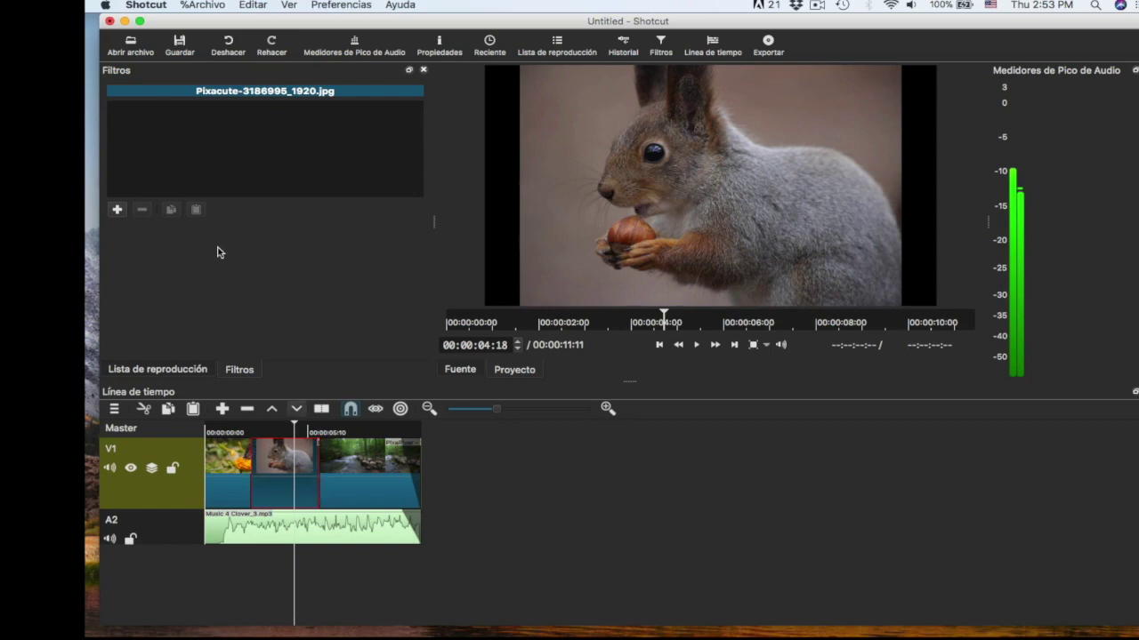
pyautogui.click(117, 211)
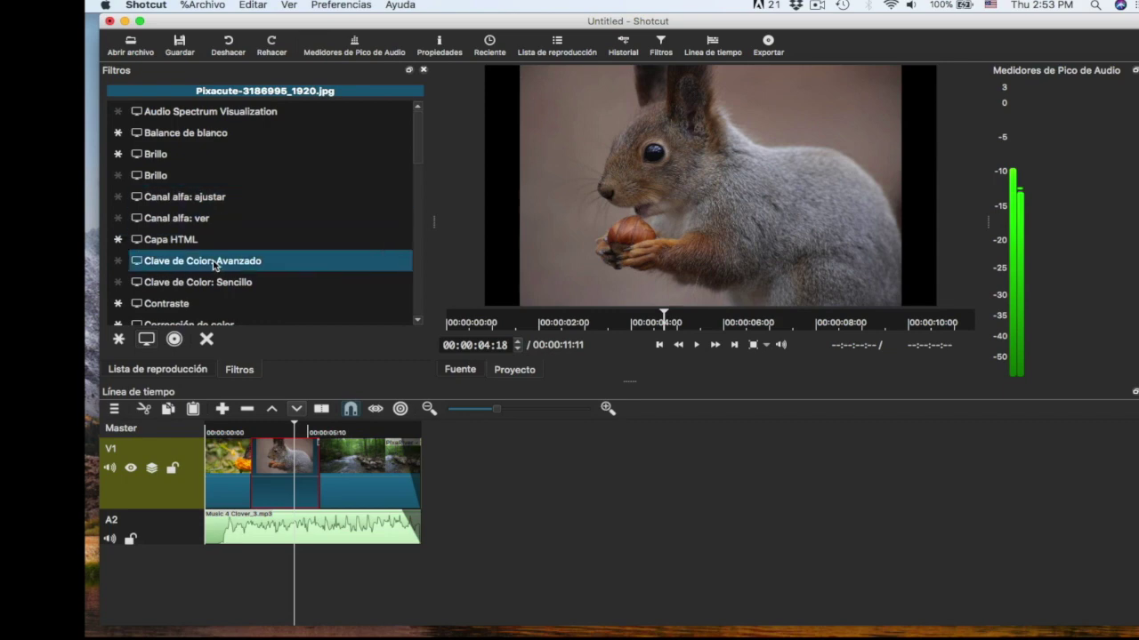
pyautogui.scroll(-3, 214, 263)
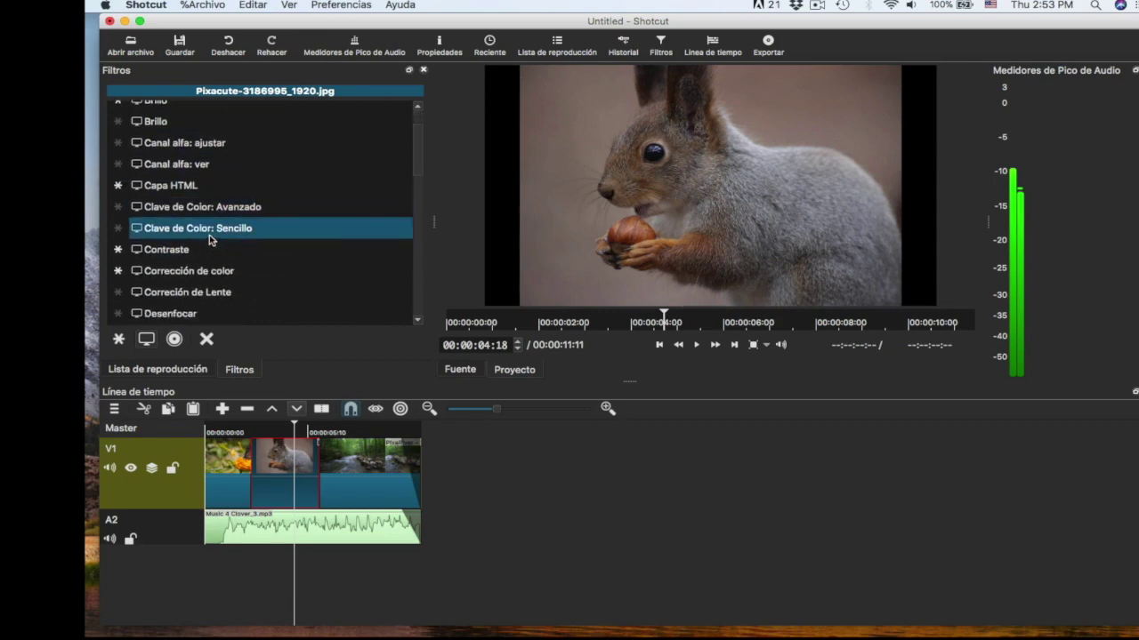
pyautogui.click(204, 251)
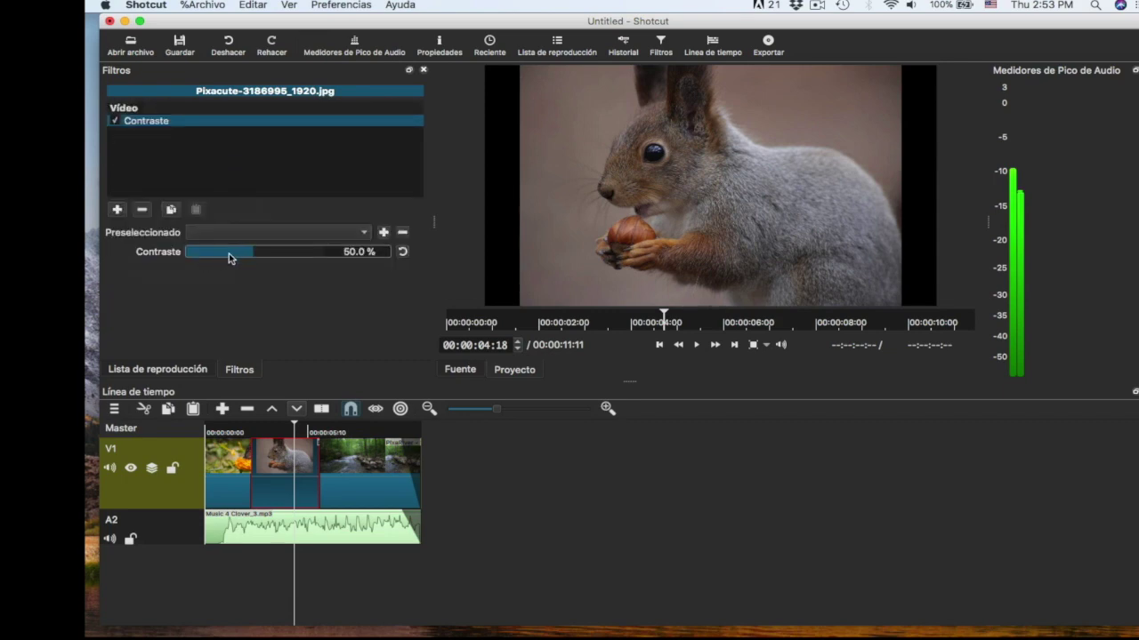
pyautogui.moveTo(261, 256); pyautogui.dragTo(287, 257)
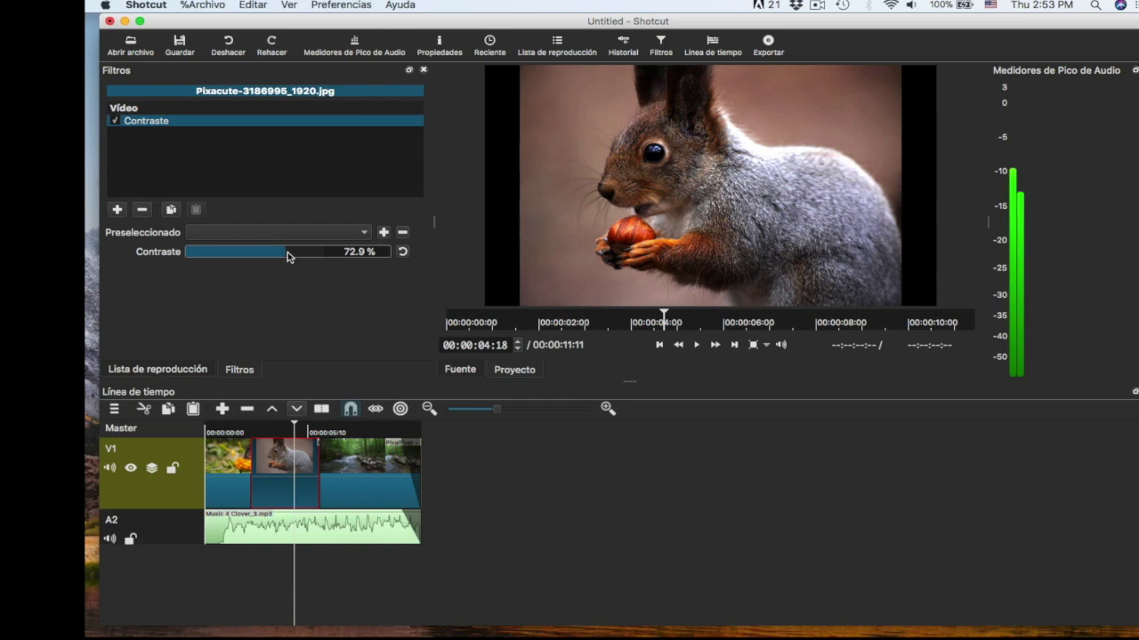
# - Return to the butterfly clip at 00:00:00:22 and examine its available favourite, video and audio filters
pyautogui.click(223, 463)
pyautogui.moveTo(292, 427); pyautogui.dragTo(221, 429)
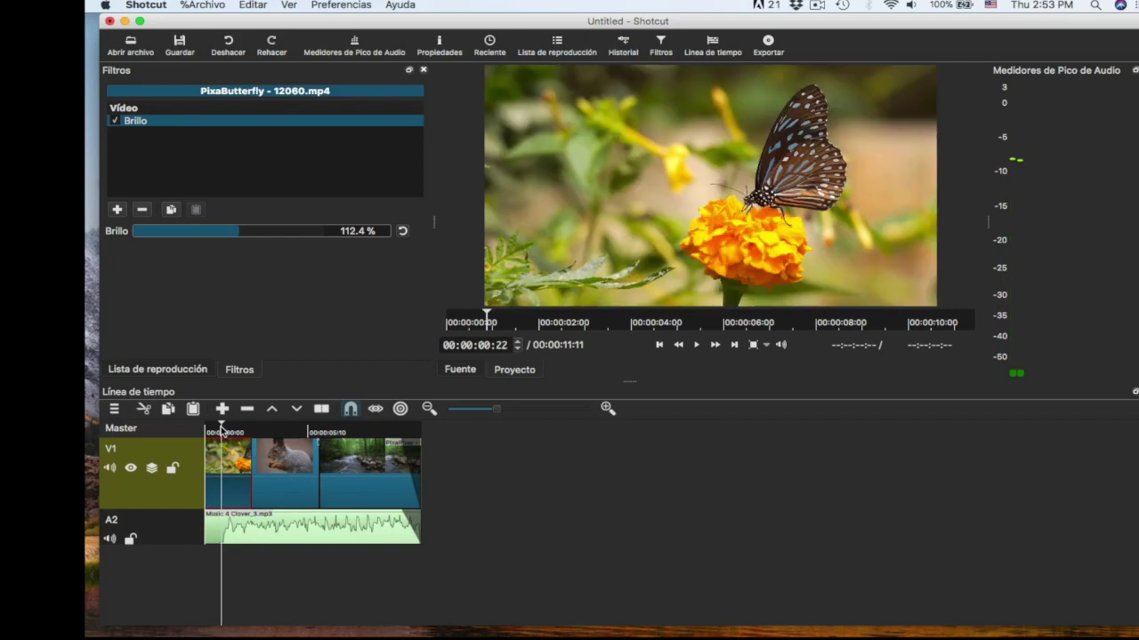
pyautogui.click(119, 210)
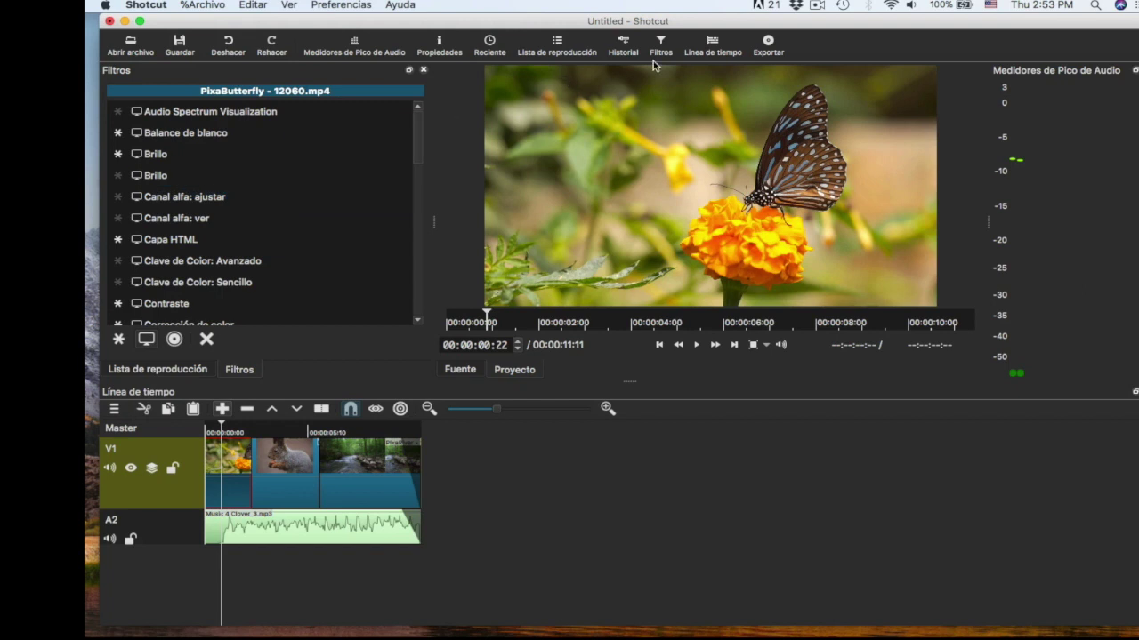
pyautogui.scroll(-3, 262, 275)
pyautogui.scroll(-5, 261, 267)
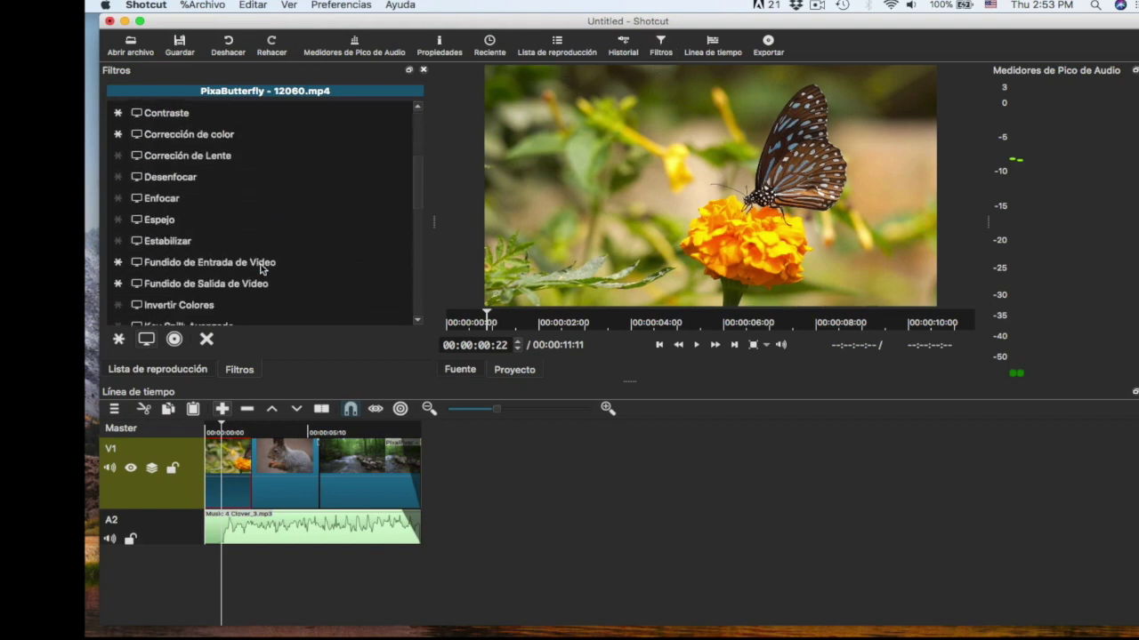
pyautogui.click(119, 339)
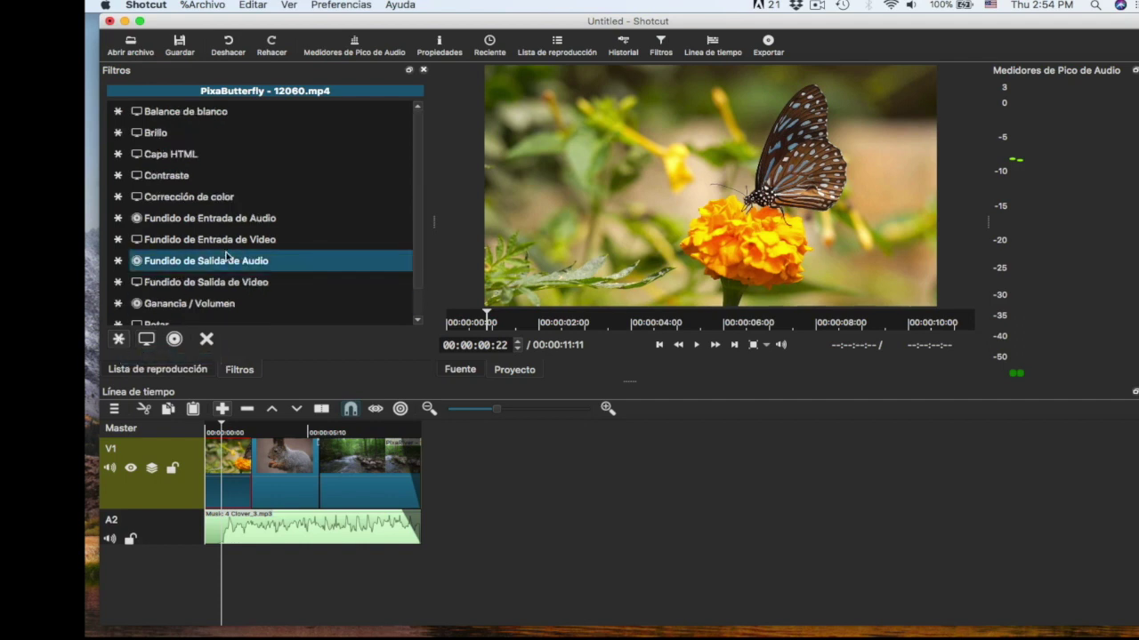
pyautogui.scroll(-1, 227, 257)
pyautogui.scroll(1, 225, 256)
pyautogui.click(147, 339)
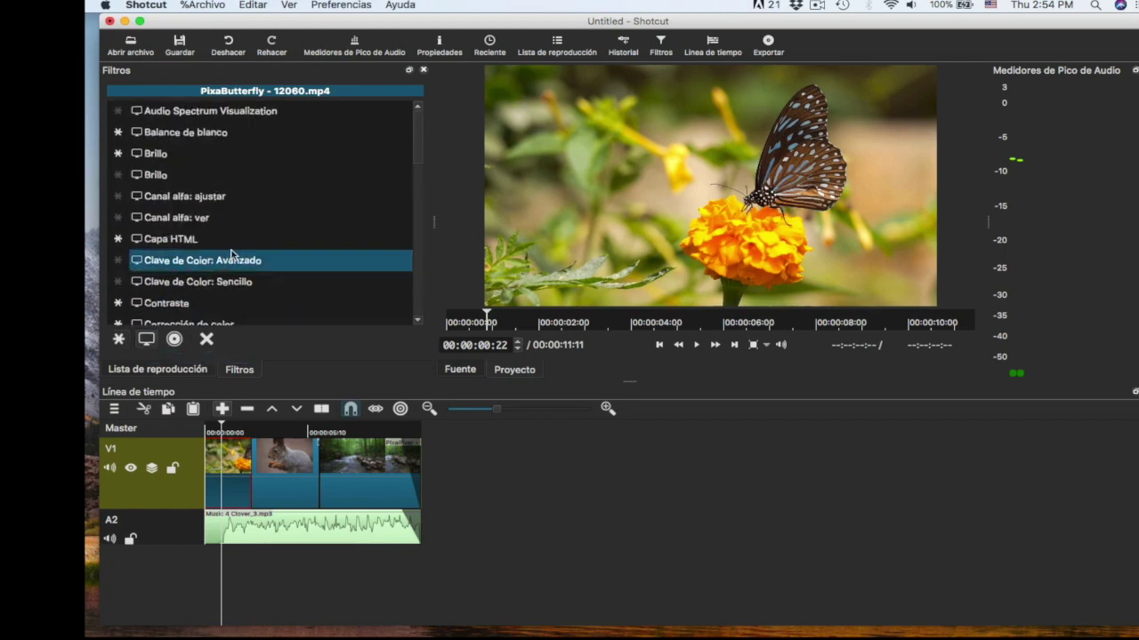
pyautogui.scroll(-5, 230, 255)
pyautogui.scroll(-7, 231, 255)
pyautogui.scroll(-3, 230, 255)
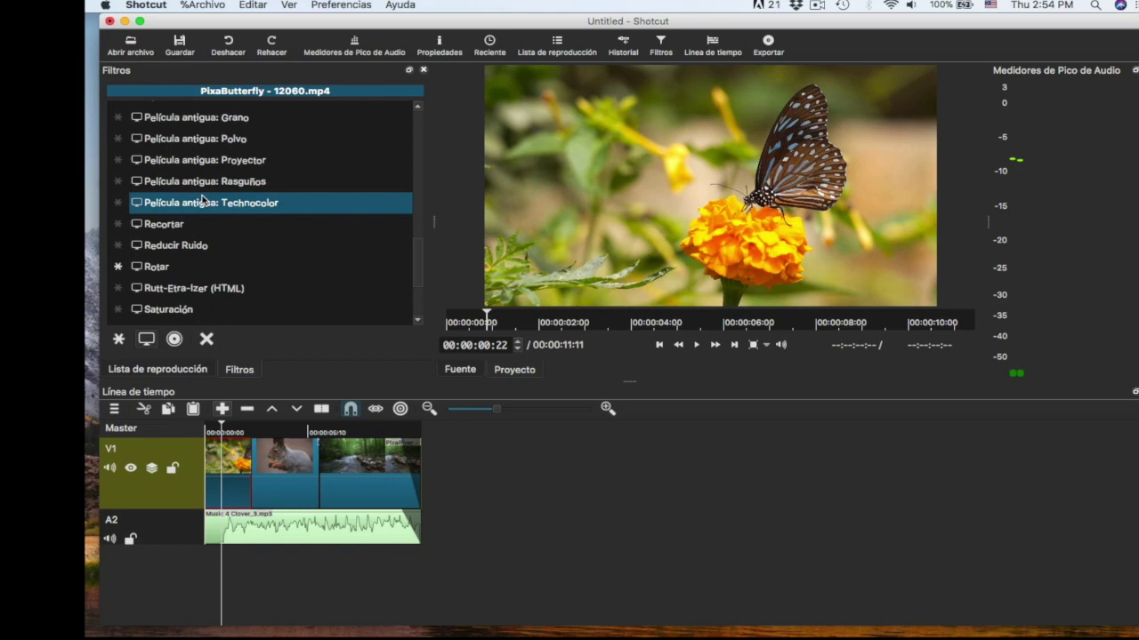
pyautogui.scroll(-3, 203, 200)
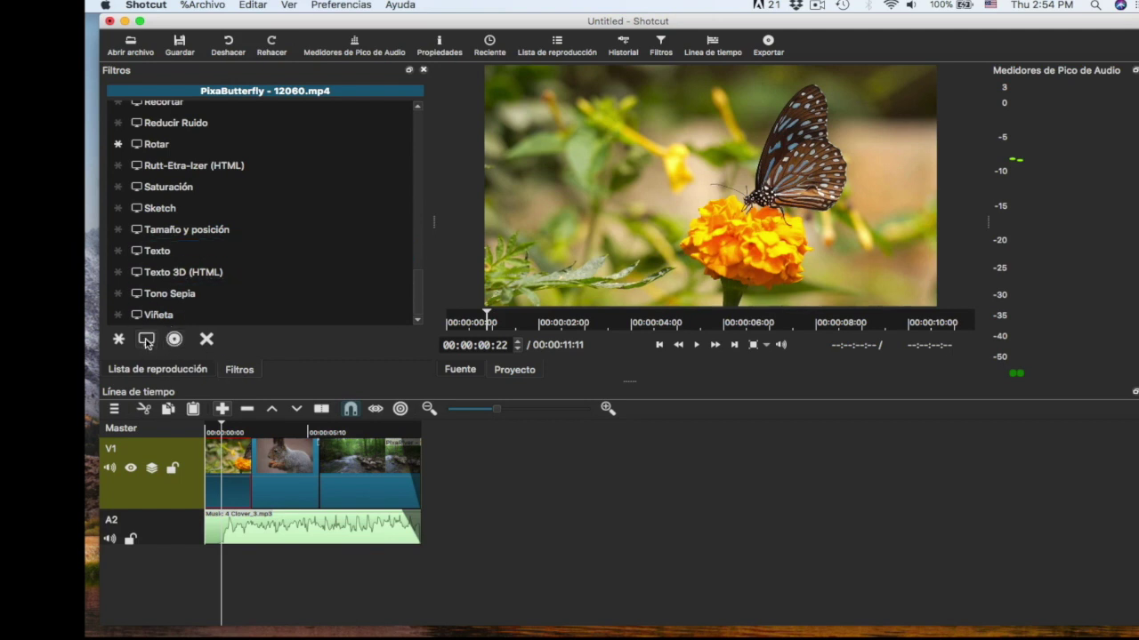
pyautogui.click(175, 340)
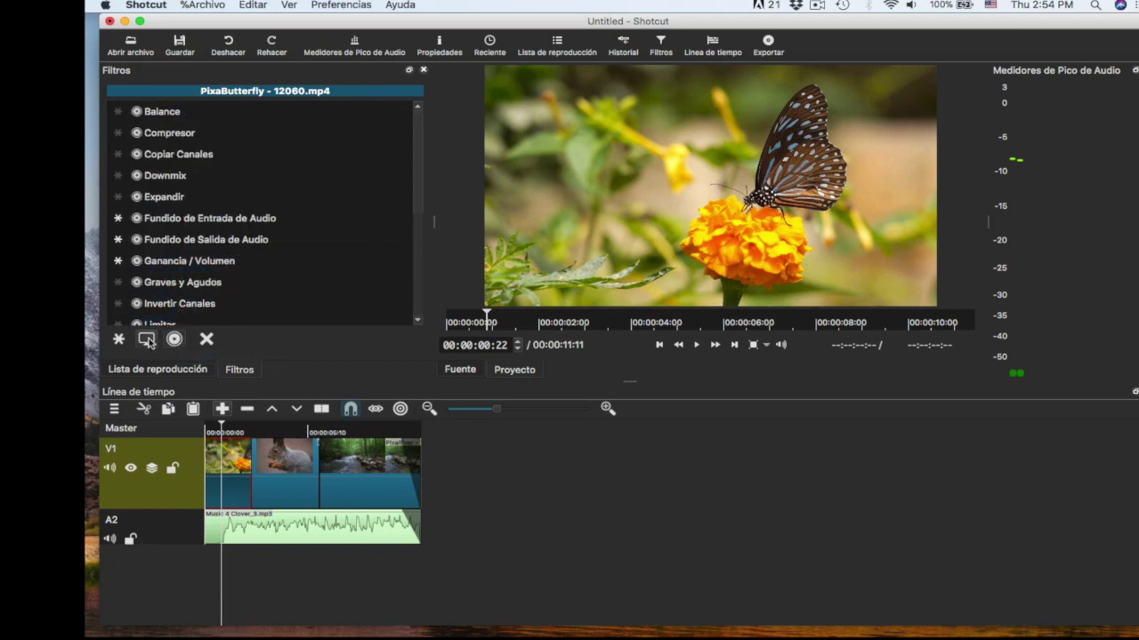
# - Add the Texto video filter to the butterfly clip
pyautogui.click(147, 340)
pyautogui.scroll(-9, 239, 272)
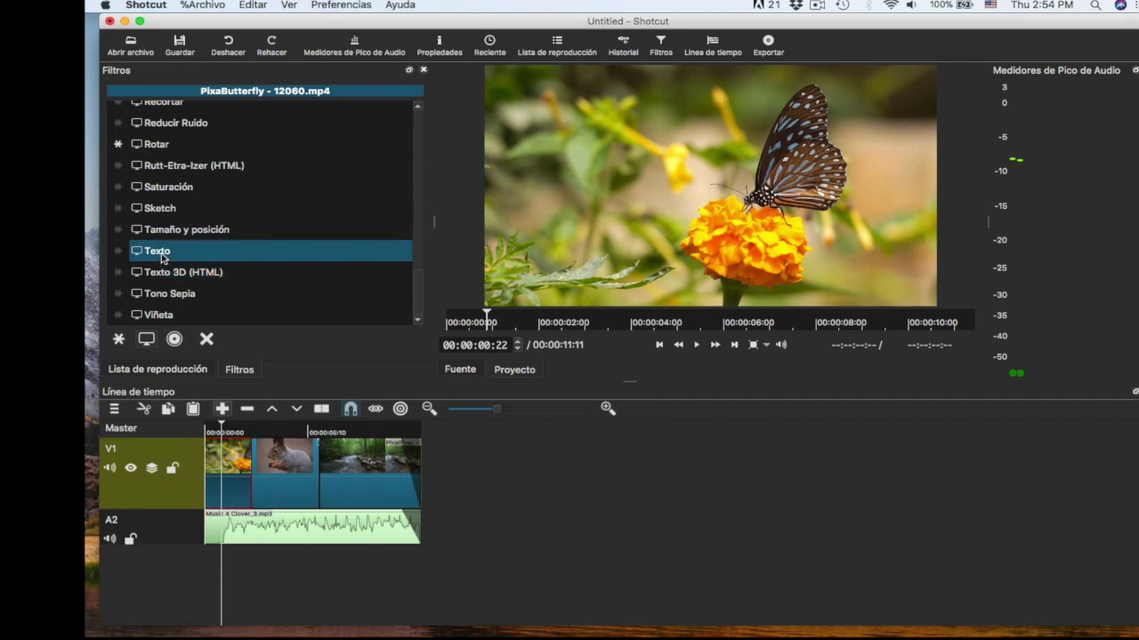
pyautogui.click(162, 252)
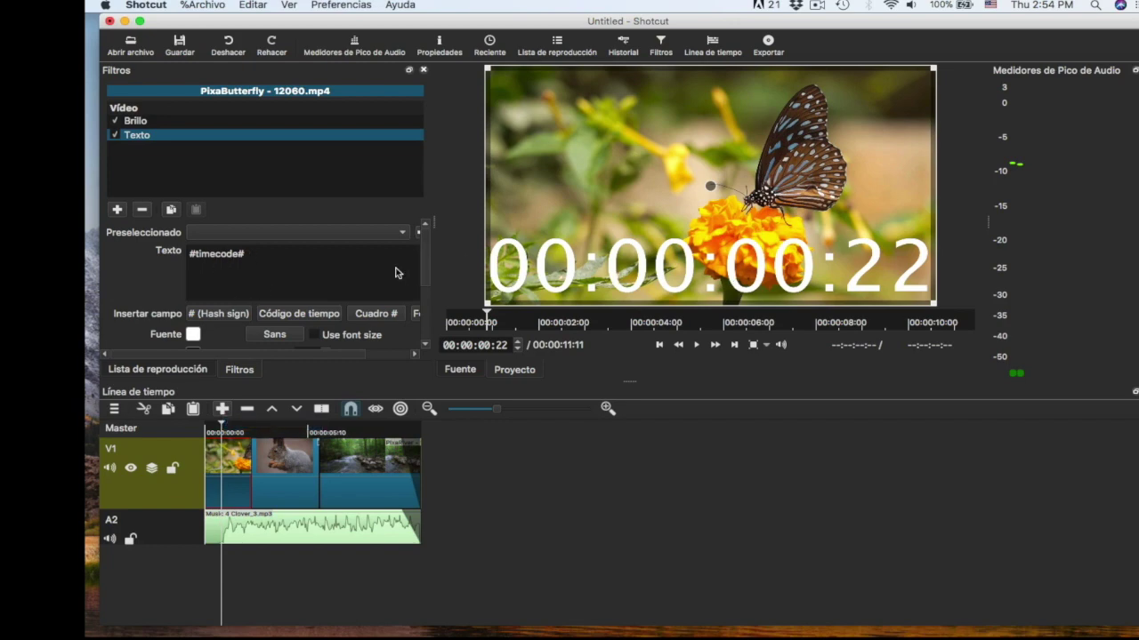
# - Replace the timecode placeholder in the text filter with the word "flora"
pyautogui.click(257, 253)
pyautogui.press('BackSpace')
pyautogui.press('BackSpace')
pyautogui.press('BackSpace')
pyautogui.press('BackSpace')
pyautogui.press('BackSpace')
pyautogui.press('BackSpace')
pyautogui.press('BackSpace')
pyautogui.press('BackSpace')
pyautogui.press('BackSpace')
pyautogui.press('BackSpace')
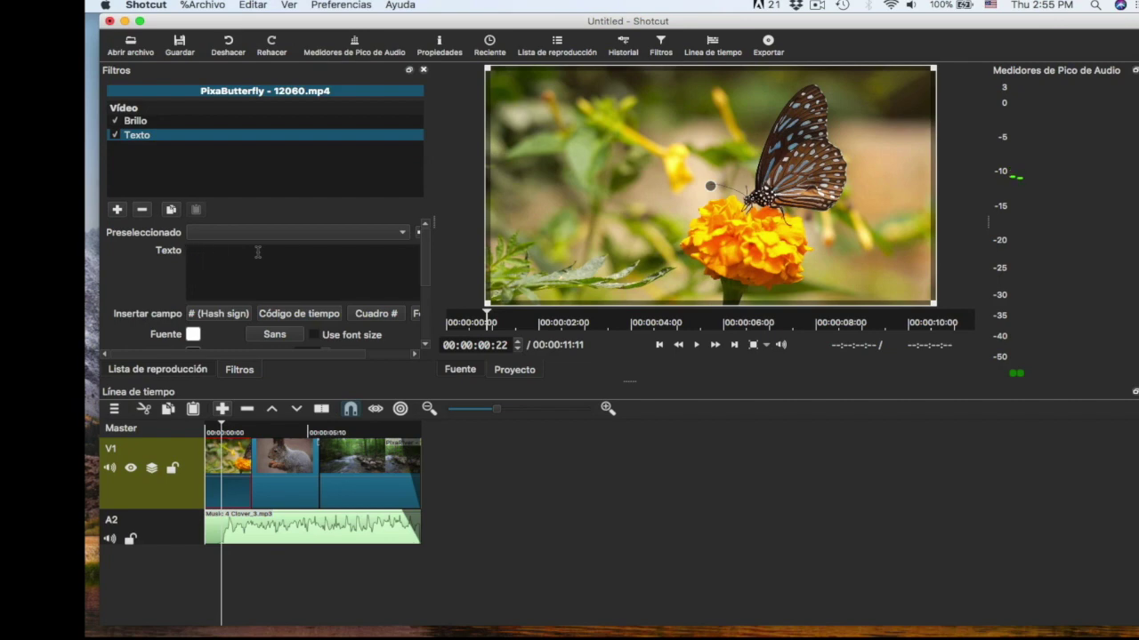
pyautogui.write('fkira')
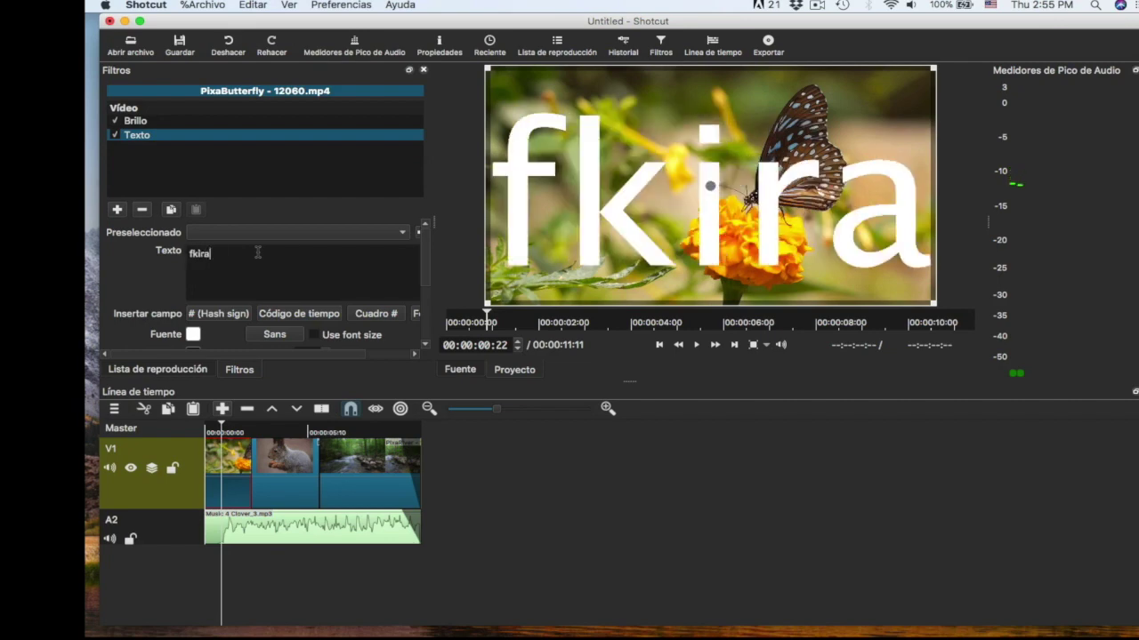
pyautogui.press('BackSpace')
pyautogui.press('BackSpace')
pyautogui.press('BackSpace')
pyautogui.press('BackSpace')
pyautogui.write('lora')
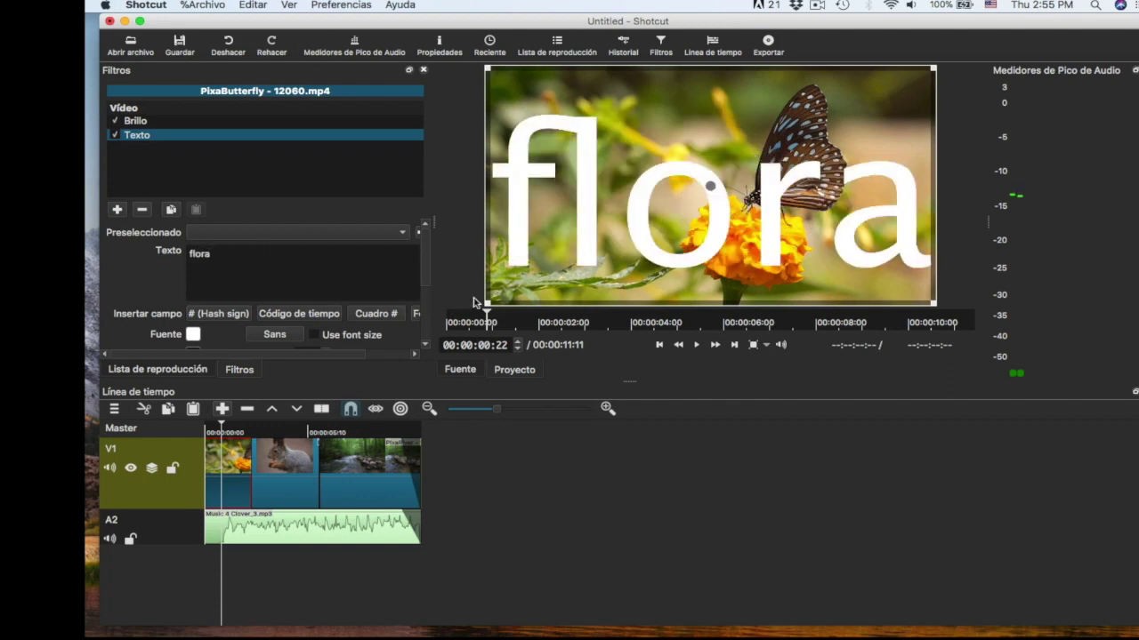
# - Try blue as the font colour of the "flora" text and restore it to white
pyautogui.click(193, 334)
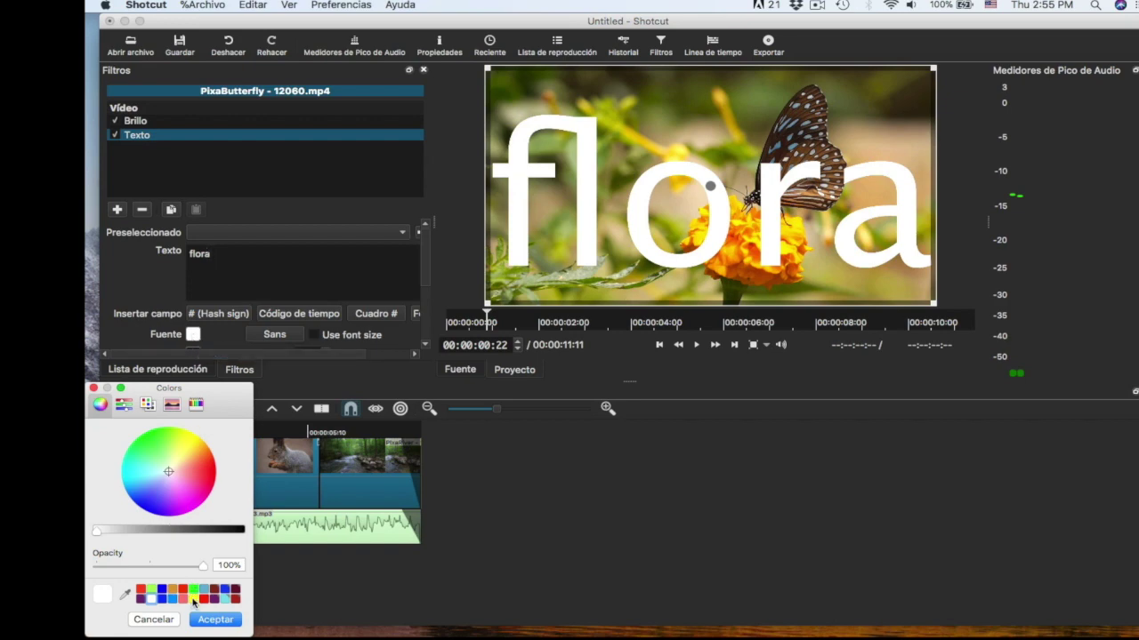
pyautogui.click(161, 590)
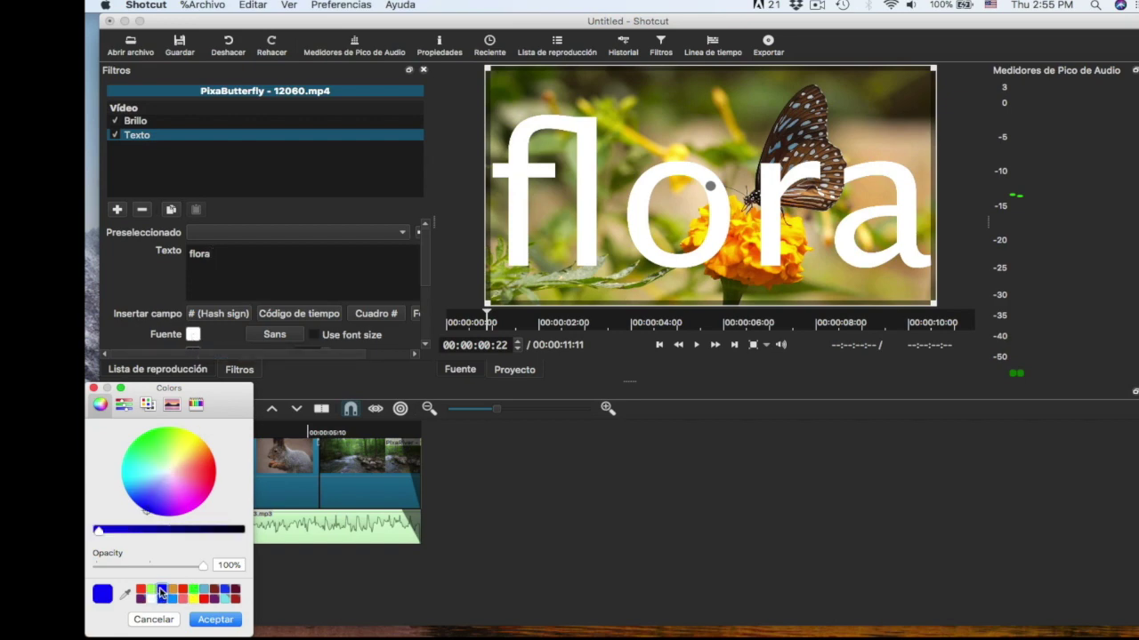
pyautogui.click(216, 620)
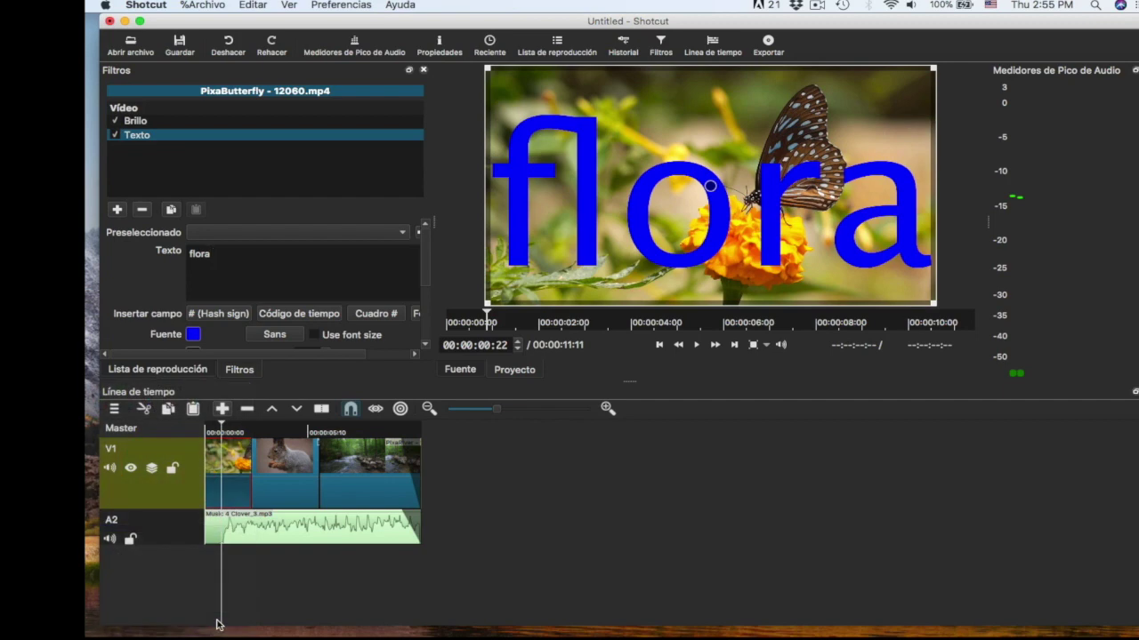
pyautogui.click(193, 335)
pyautogui.click(151, 598)
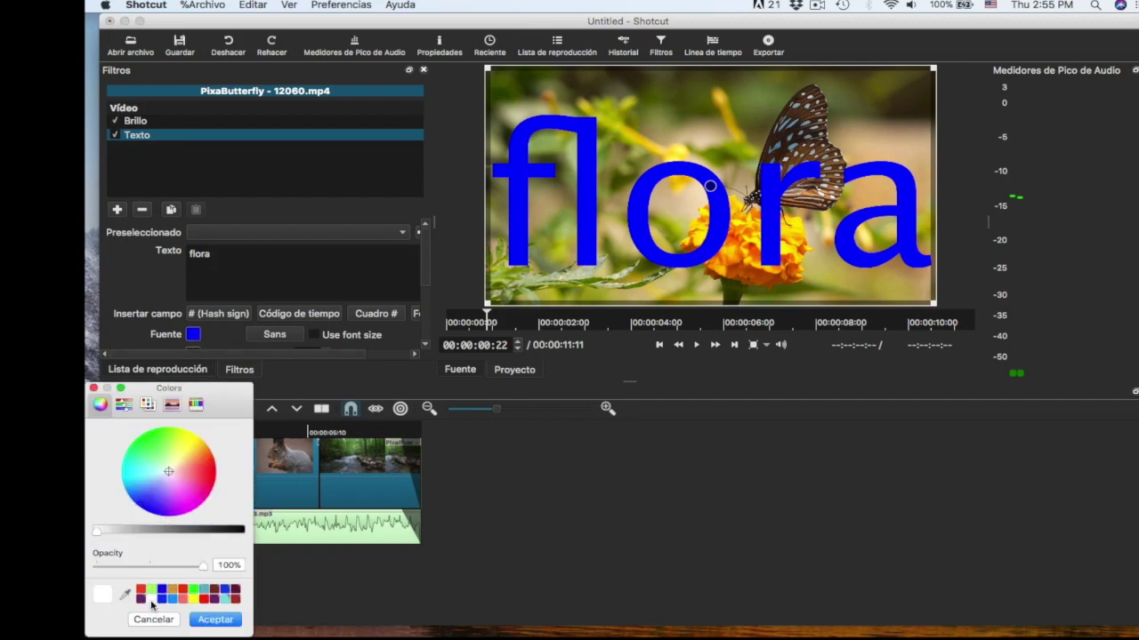
pyautogui.click(215, 620)
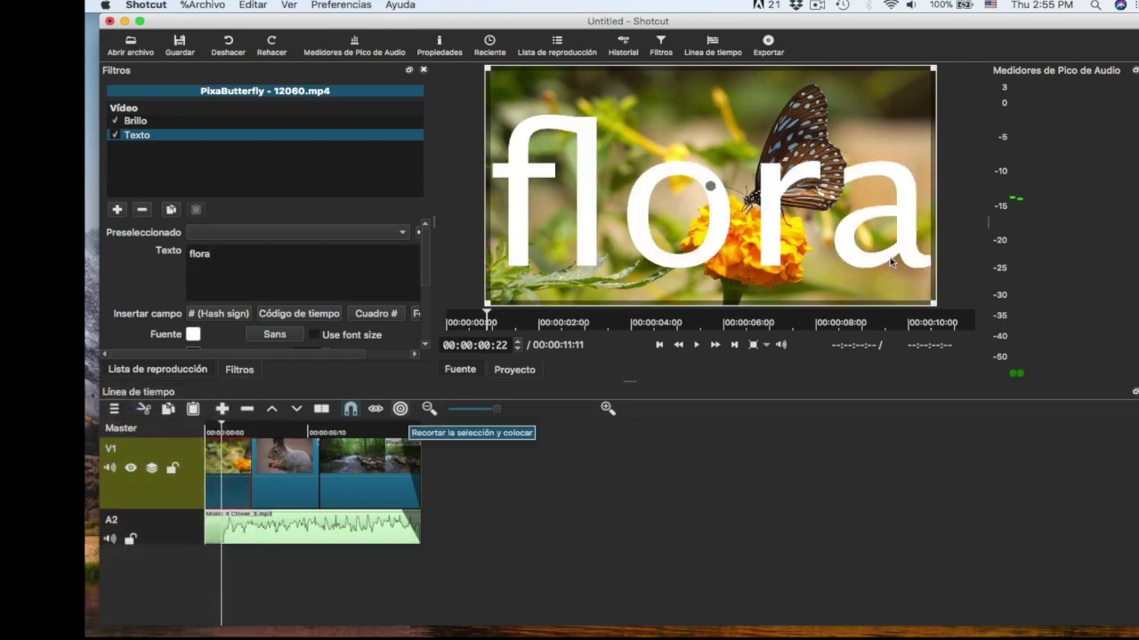
# - Shrink the "flora" text box and position it in the lower-left area of the video frame, beside the orange flower
pyautogui.moveTo(933, 303); pyautogui.dragTo(686, 224)
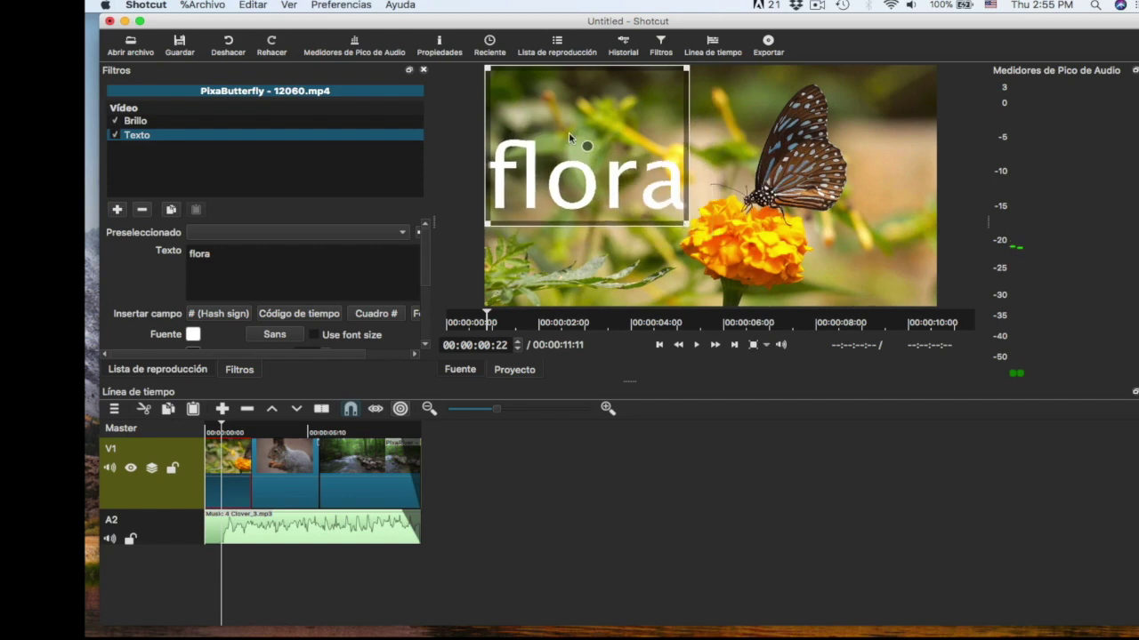
pyautogui.moveTo(587, 145); pyautogui.dragTo(591, 215)
pyautogui.moveTo(686, 124); pyautogui.dragTo(660, 167)
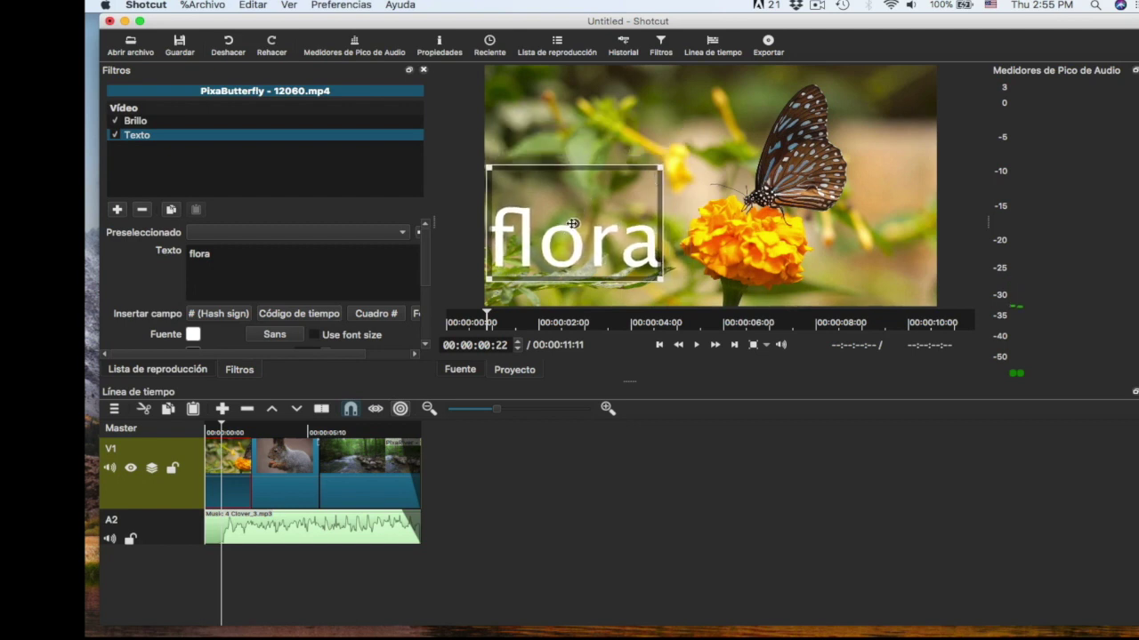
pyautogui.moveTo(573, 223); pyautogui.dragTo(584, 223)
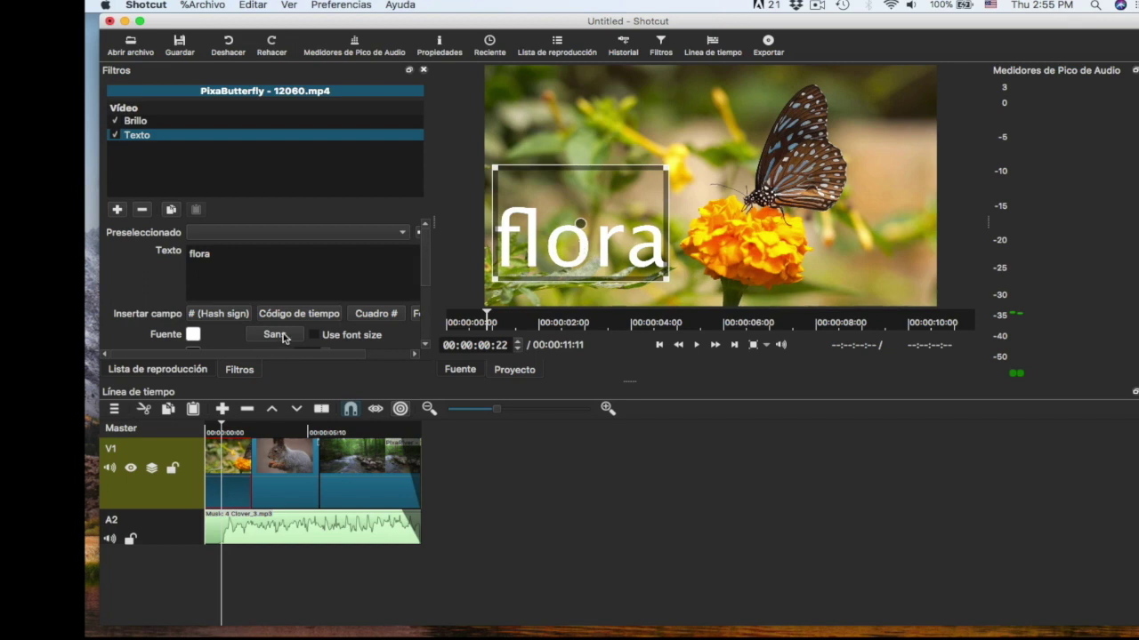
# - Set the font of the "flora" text to Kozuka Gothic Pro
pyautogui.click(275, 335)
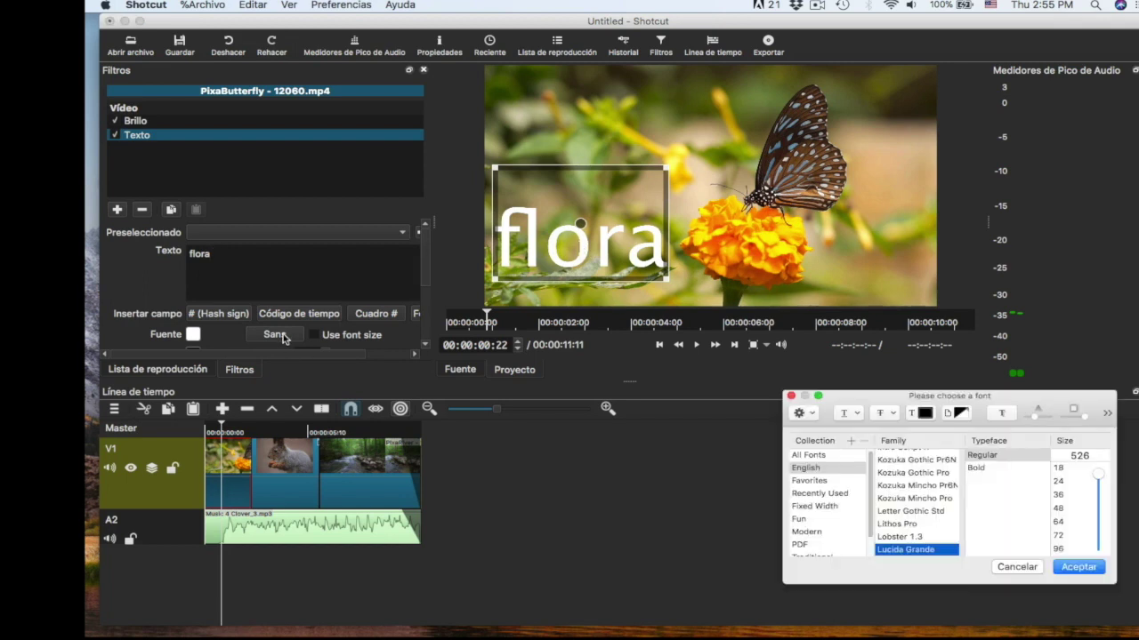
pyautogui.click(905, 473)
pyautogui.click(1071, 567)
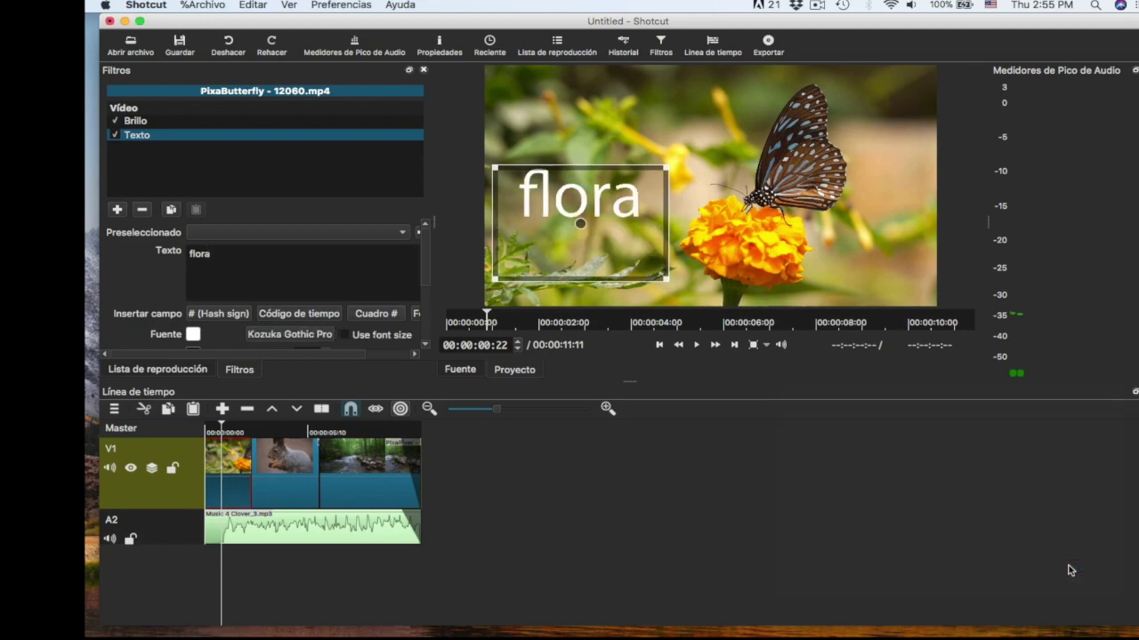
# - Try Cooper Std on the "flora" text and settle on the Intro font in the Regular typeface
pyautogui.click(322, 336)
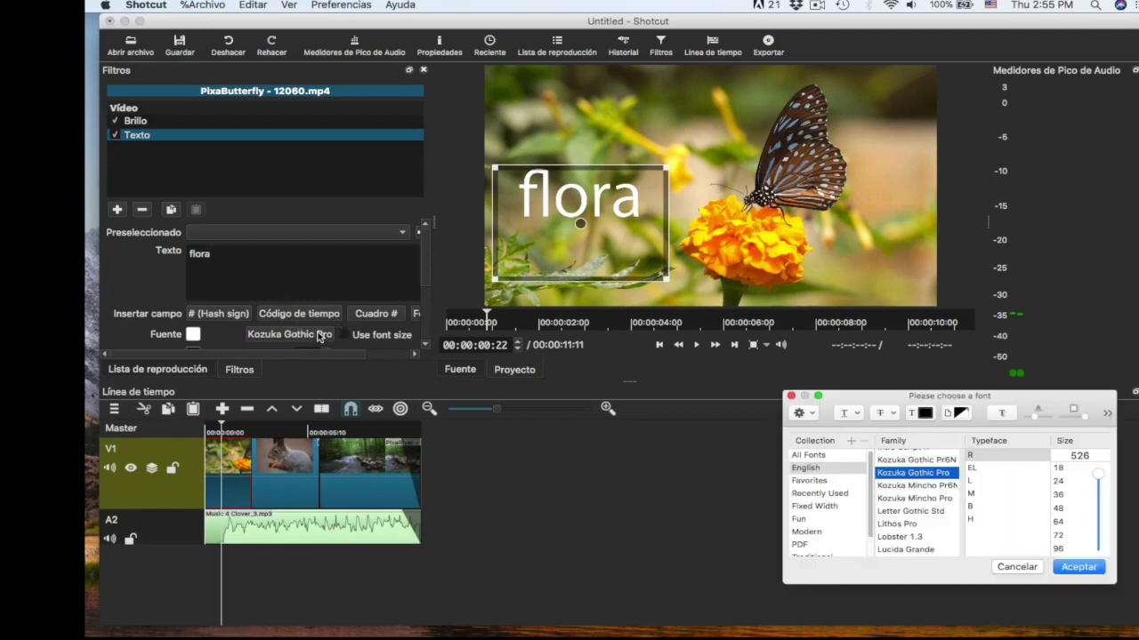
pyautogui.scroll(5, 898, 516)
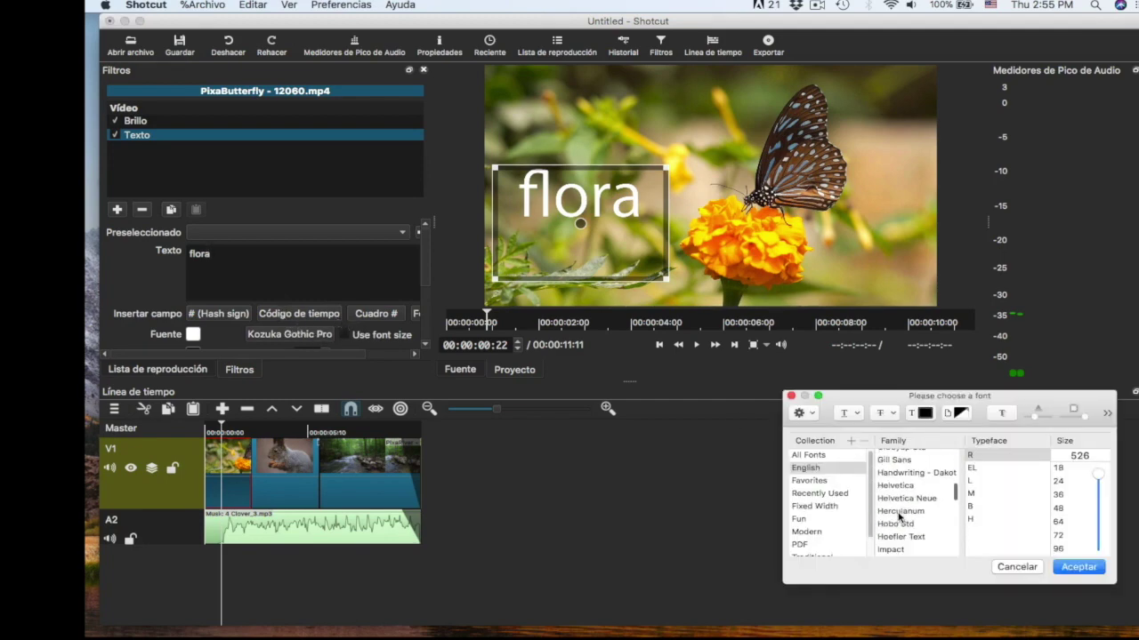
pyautogui.click(890, 514)
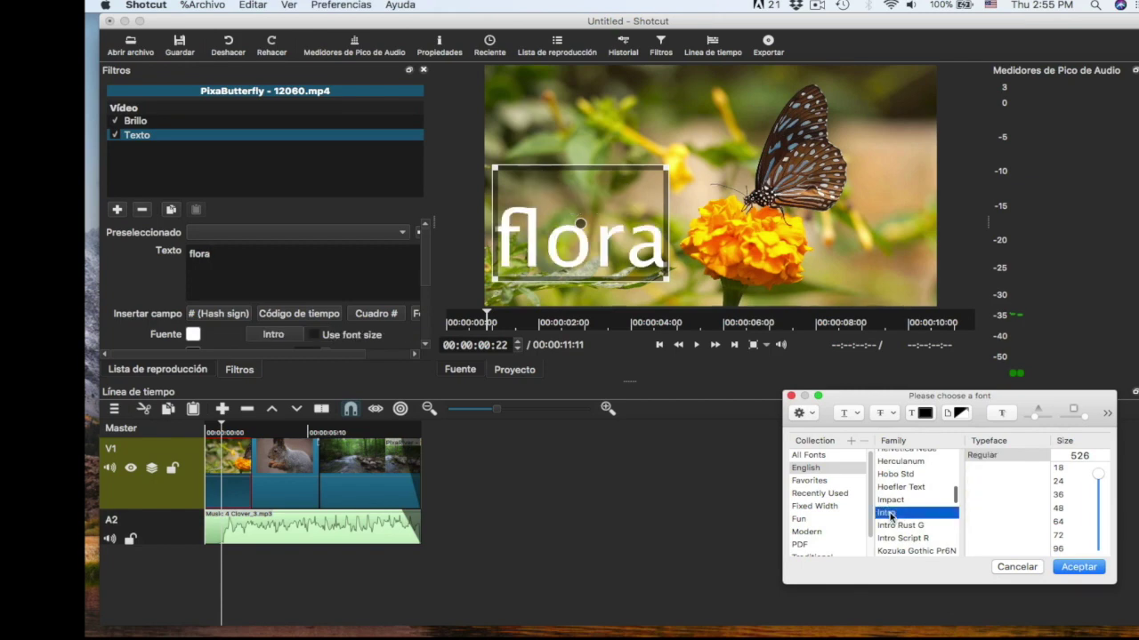
pyautogui.scroll(5, 890, 514)
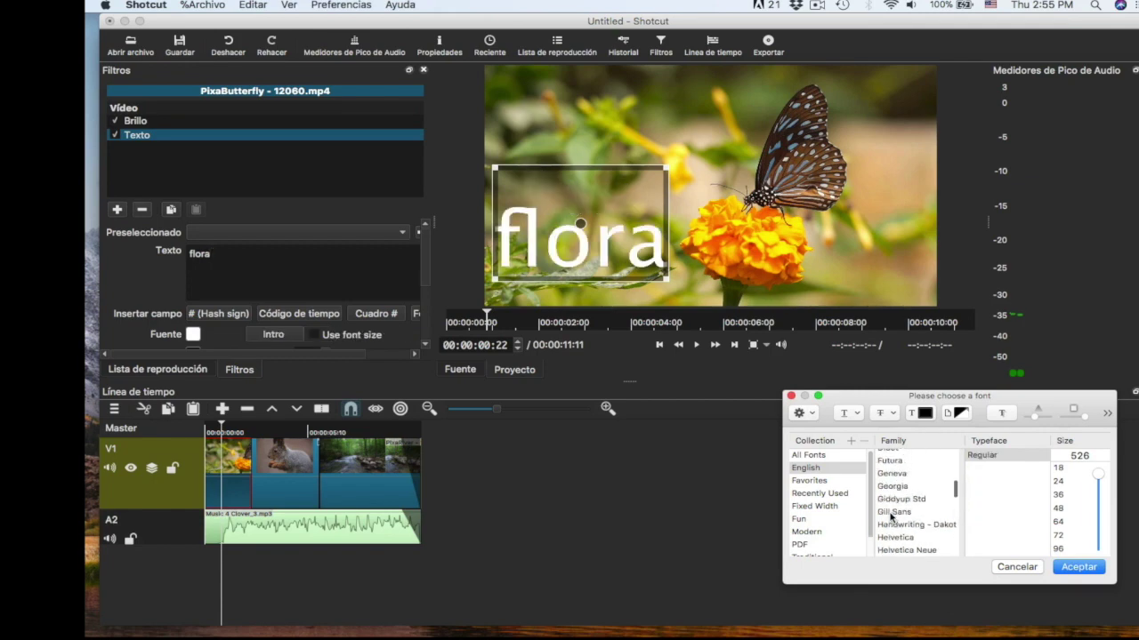
pyautogui.click(889, 492)
pyautogui.scroll(3, 890, 493)
pyautogui.click(890, 489)
pyautogui.scroll(-5, 889, 494)
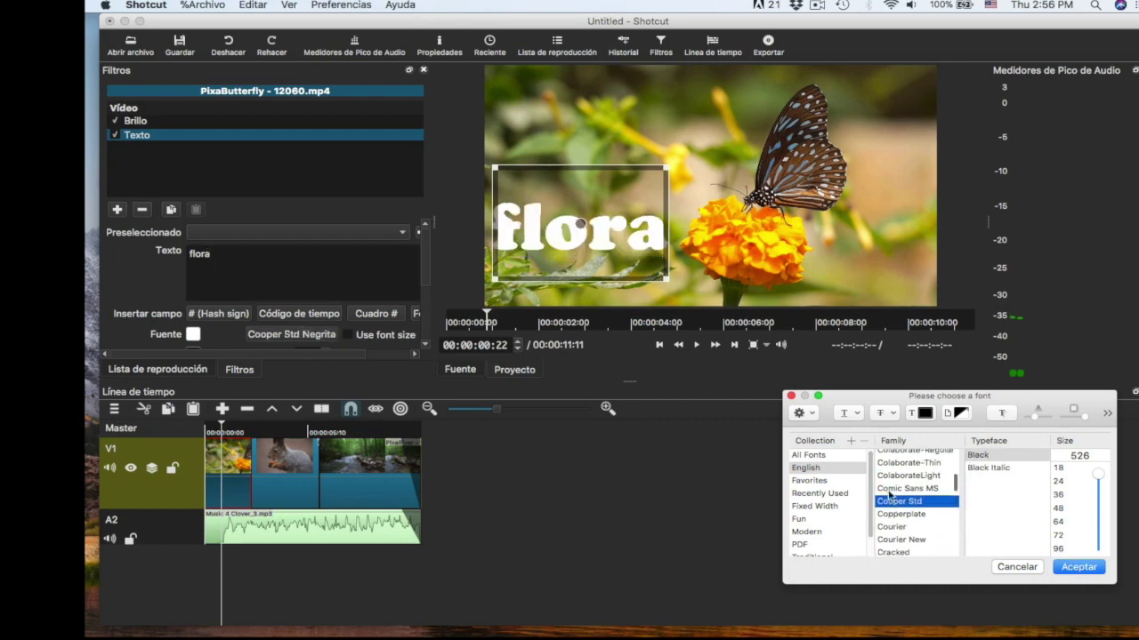
pyautogui.scroll(-4, 888, 495)
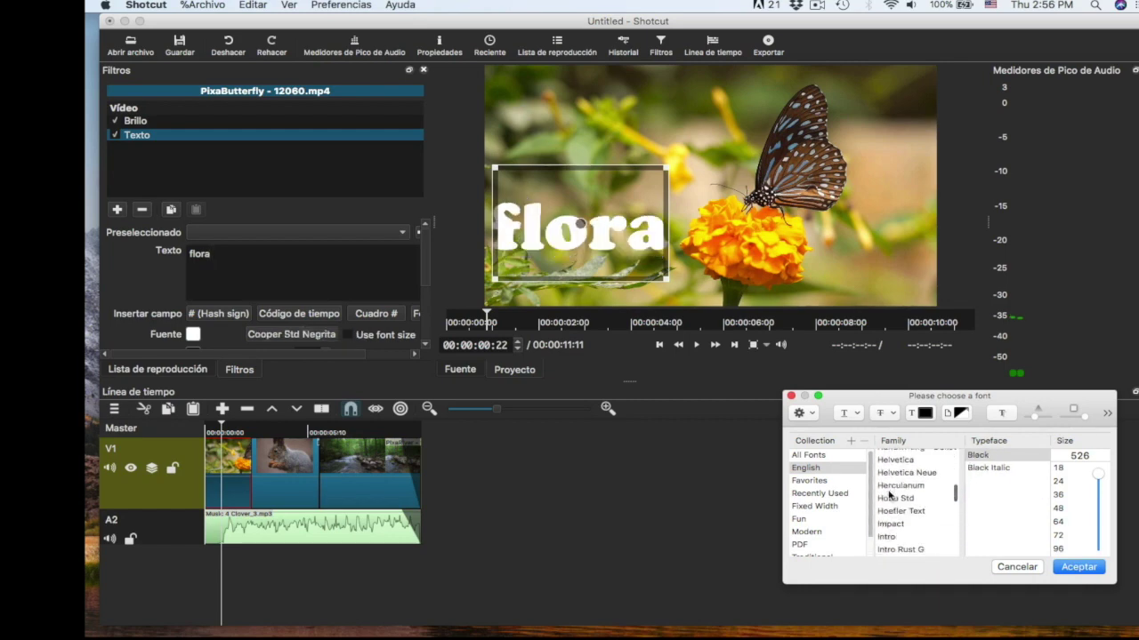
pyautogui.click(888, 479)
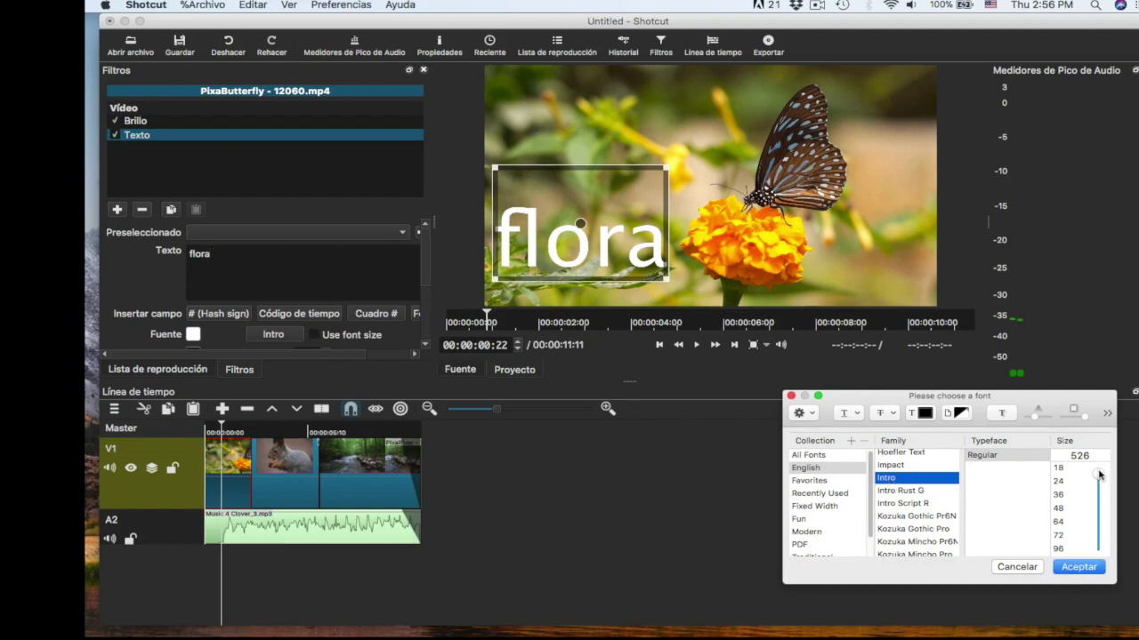
pyautogui.moveTo(1098, 474)
pyautogui.mouseDown()
pyautogui.moveTo(1099, 538)
pyautogui.moveTo(1098, 469)
pyautogui.mouseUp()
pyautogui.click(1071, 569)
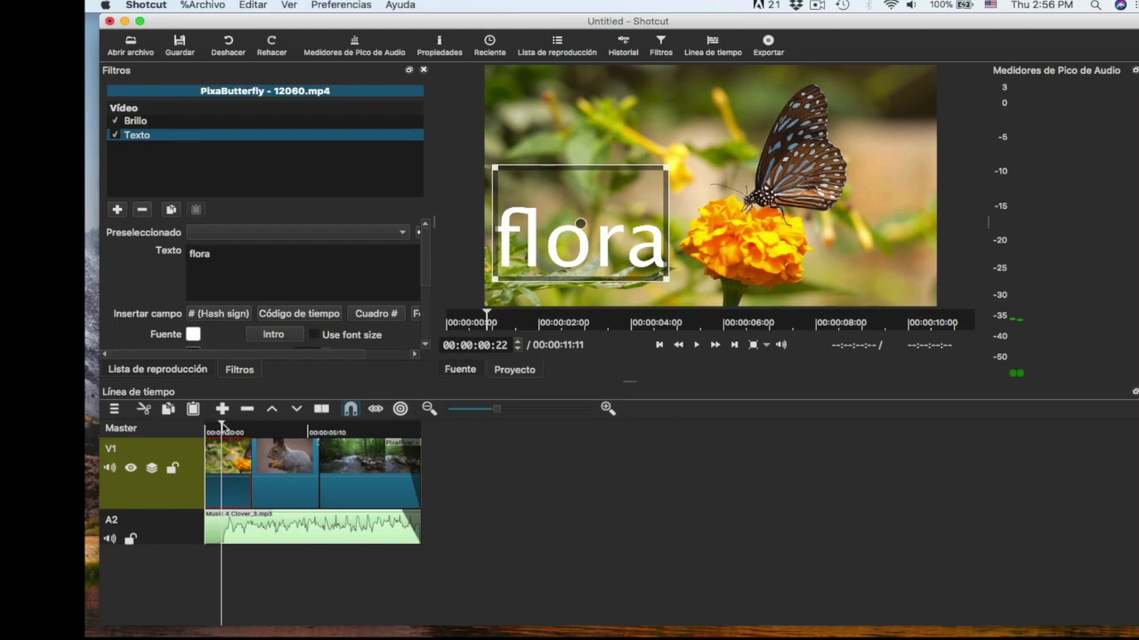
# - Preview the "flora" text from the start of the timeline and move the playhead to 00:00:04:01 on the squirrel image
pyautogui.moveTo(222, 425); pyautogui.dragTo(203, 425)
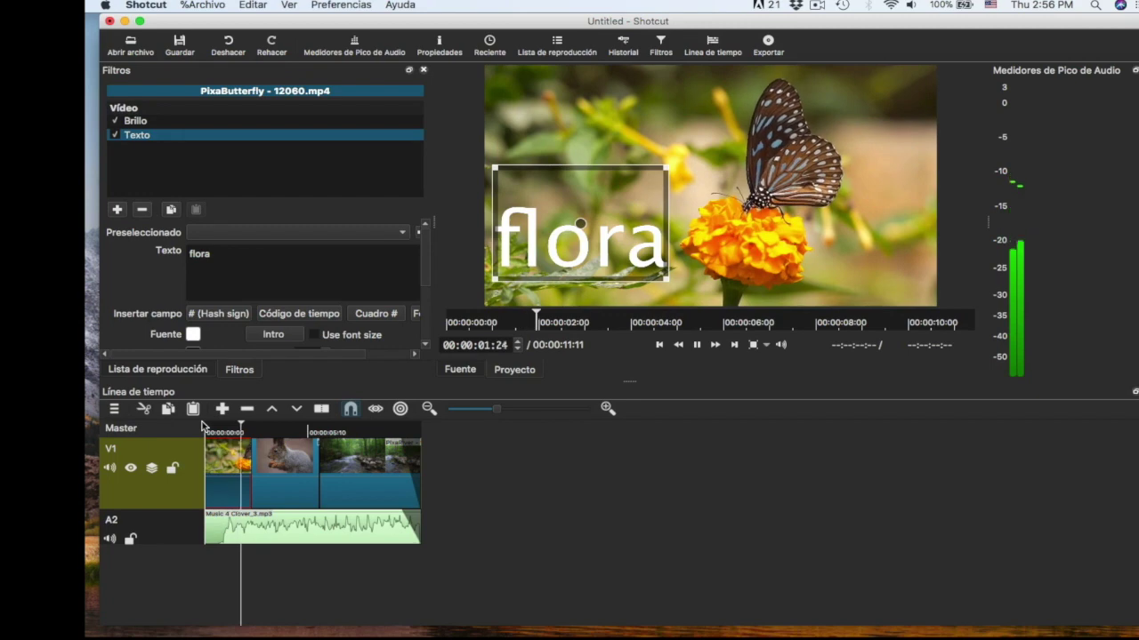
pyautogui.click(226, 430)
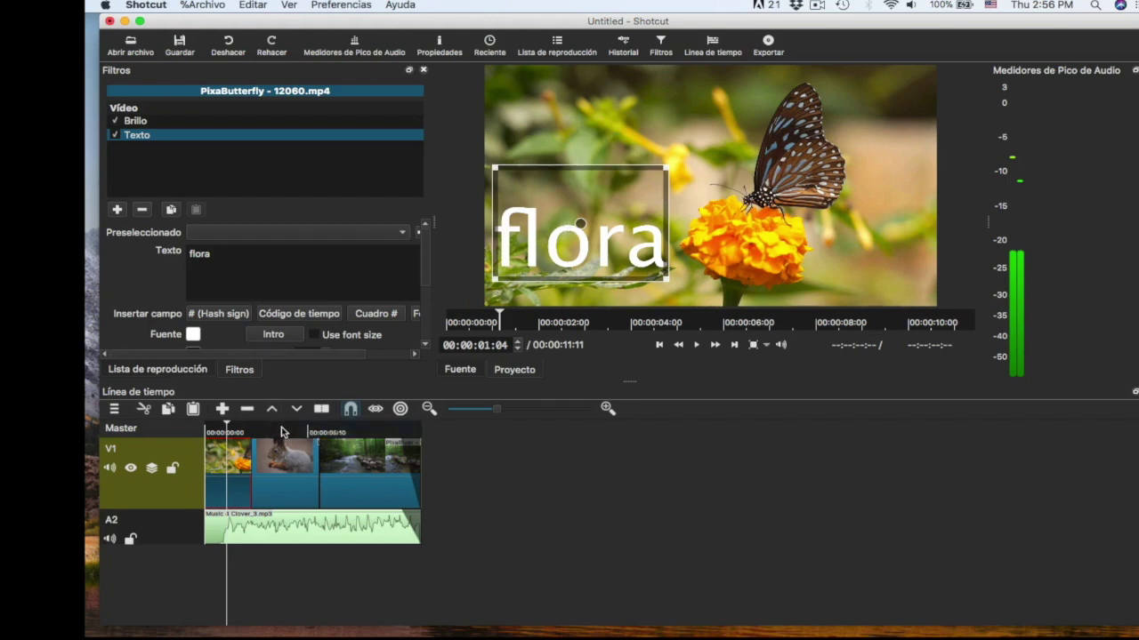
pyautogui.click(281, 432)
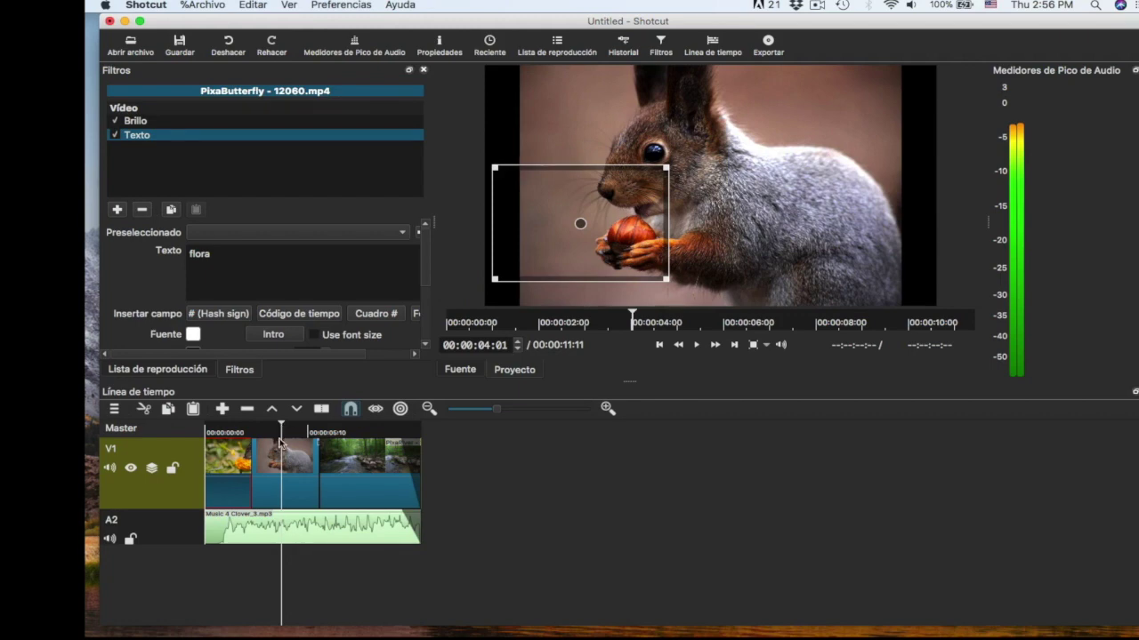
# - Examine which filters are applied to the squirrel image, the butterfly clip, the music track and the river clip
pyautogui.click(278, 459)
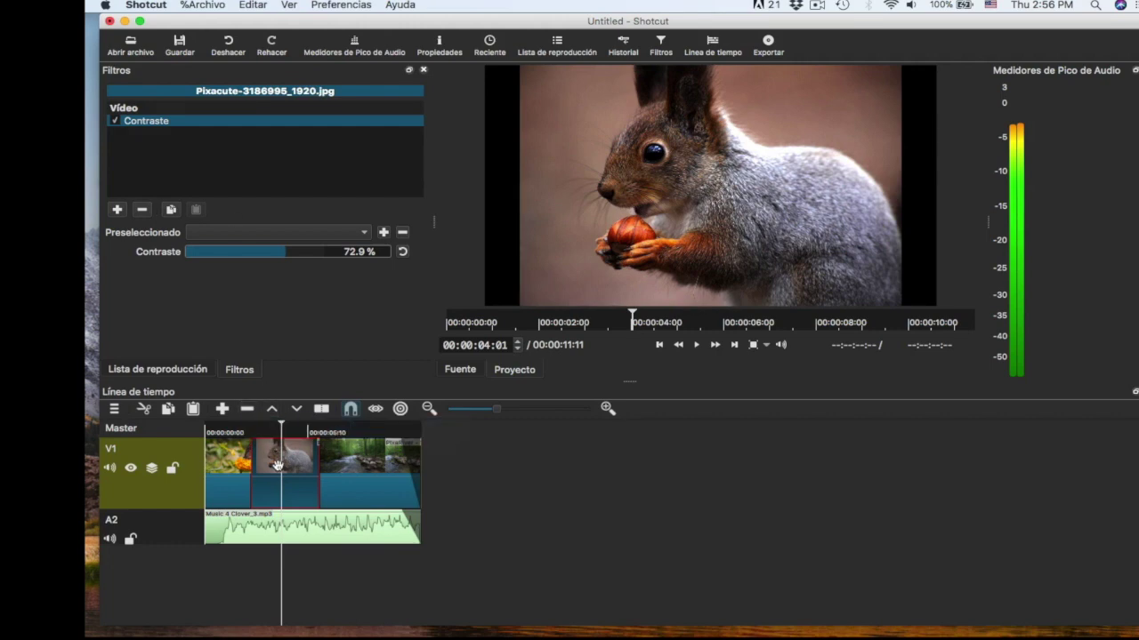
pyautogui.click(225, 464)
pyautogui.click(296, 459)
pyautogui.click(282, 523)
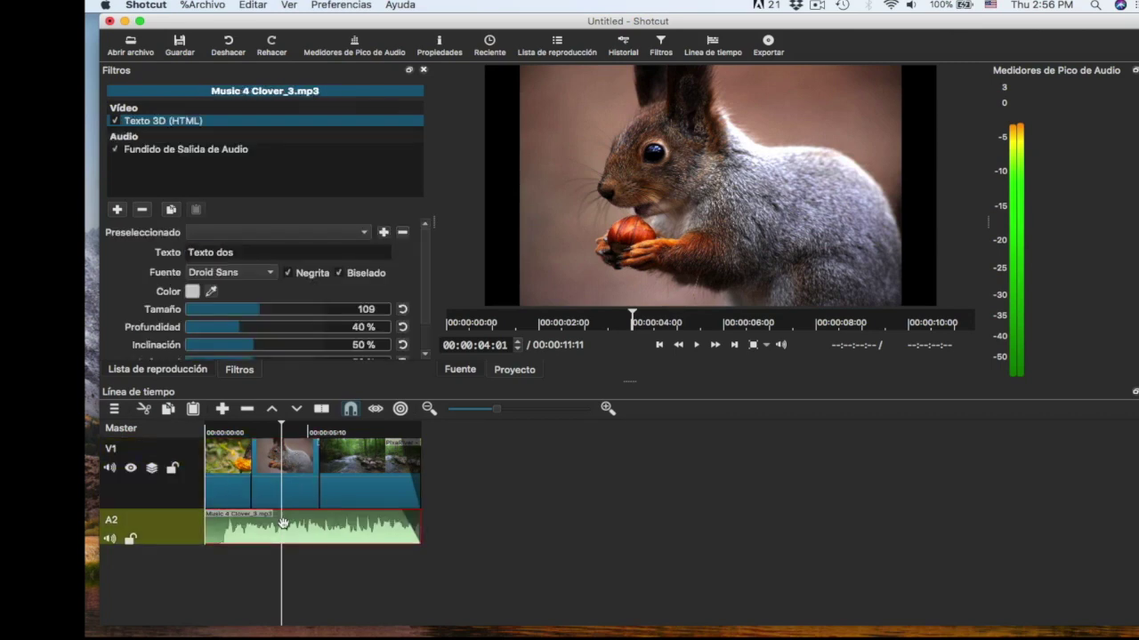
pyautogui.click(283, 478)
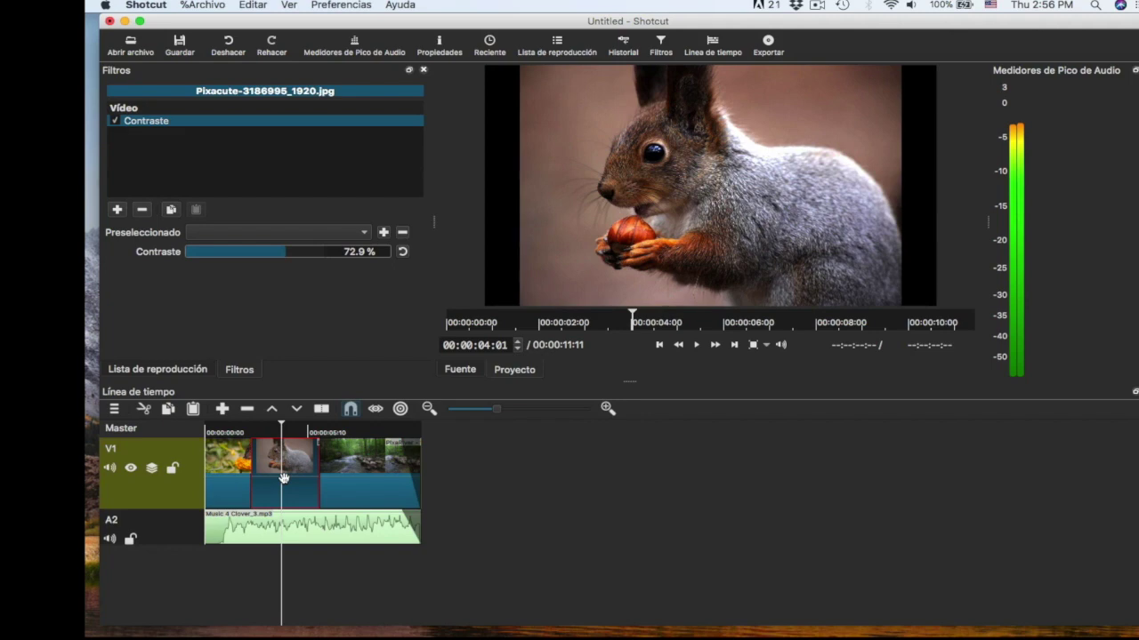
pyautogui.click(369, 469)
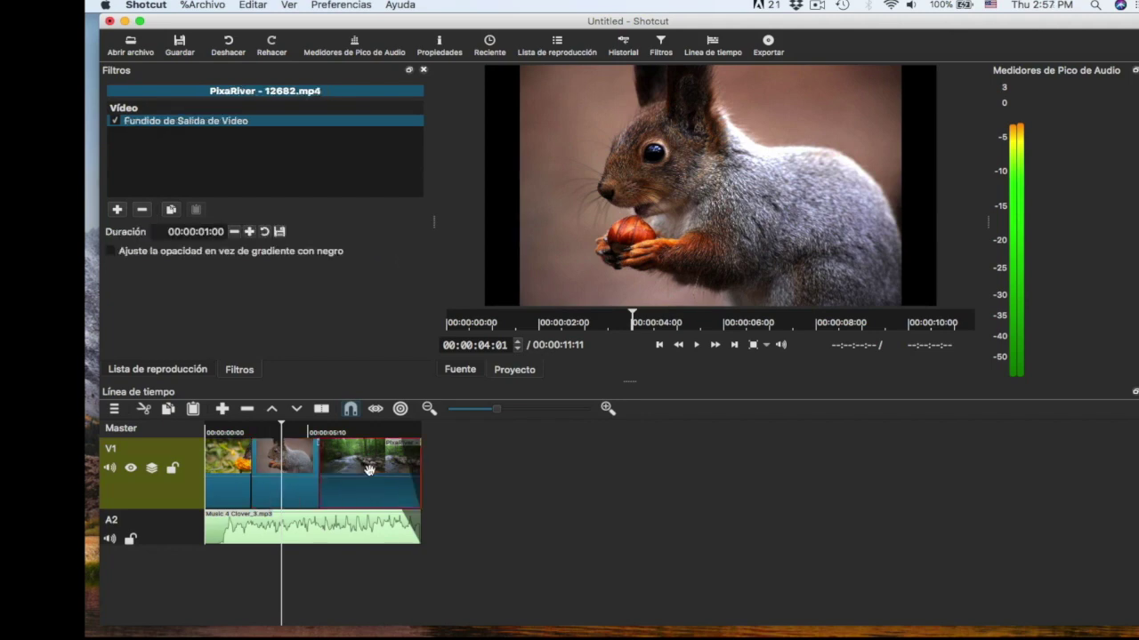
# - Add the Texto 3D (HTML) video filter to the squirrel image clip
pyautogui.click(285, 469)
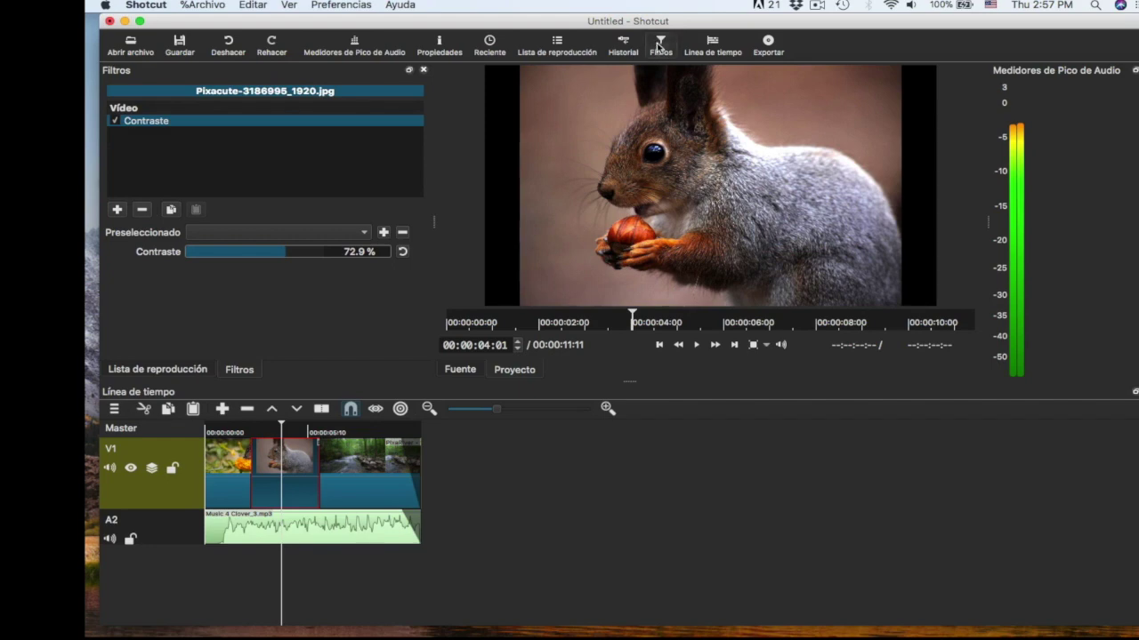
pyautogui.click(115, 213)
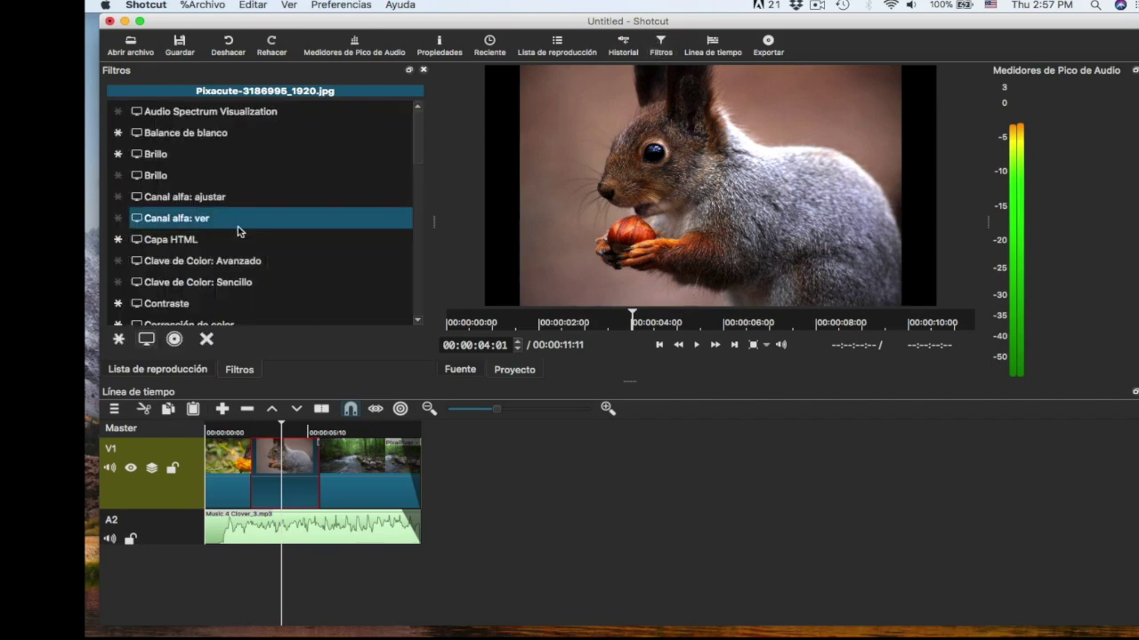
pyautogui.scroll(-5, 239, 230)
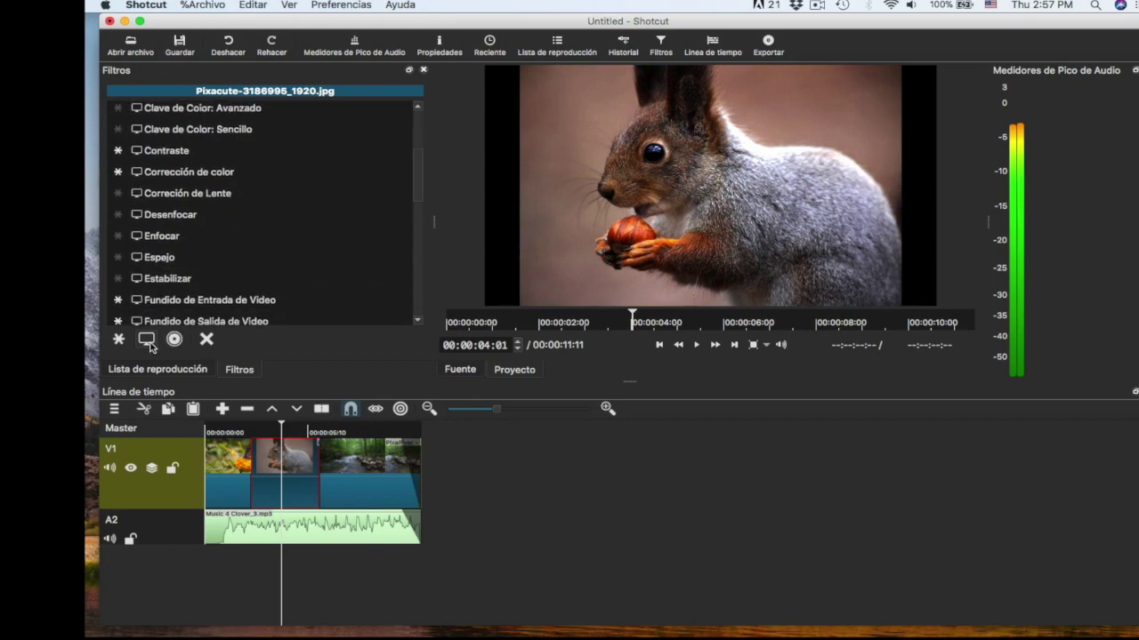
pyautogui.scroll(-8, 226, 262)
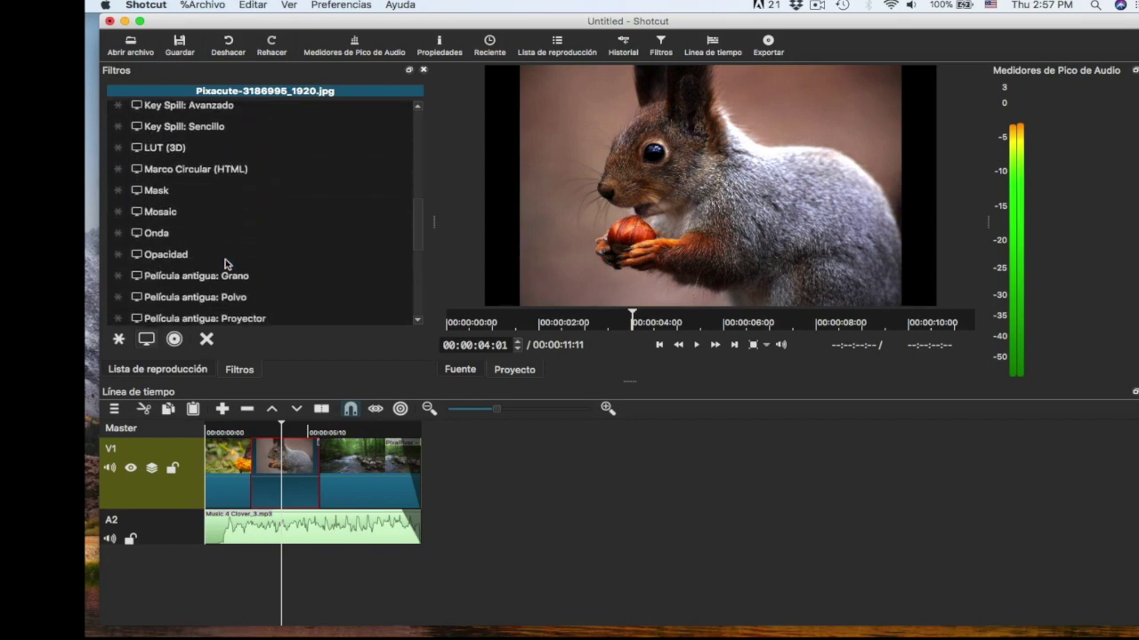
pyautogui.scroll(-1, 226, 263)
pyautogui.scroll(-9, 226, 264)
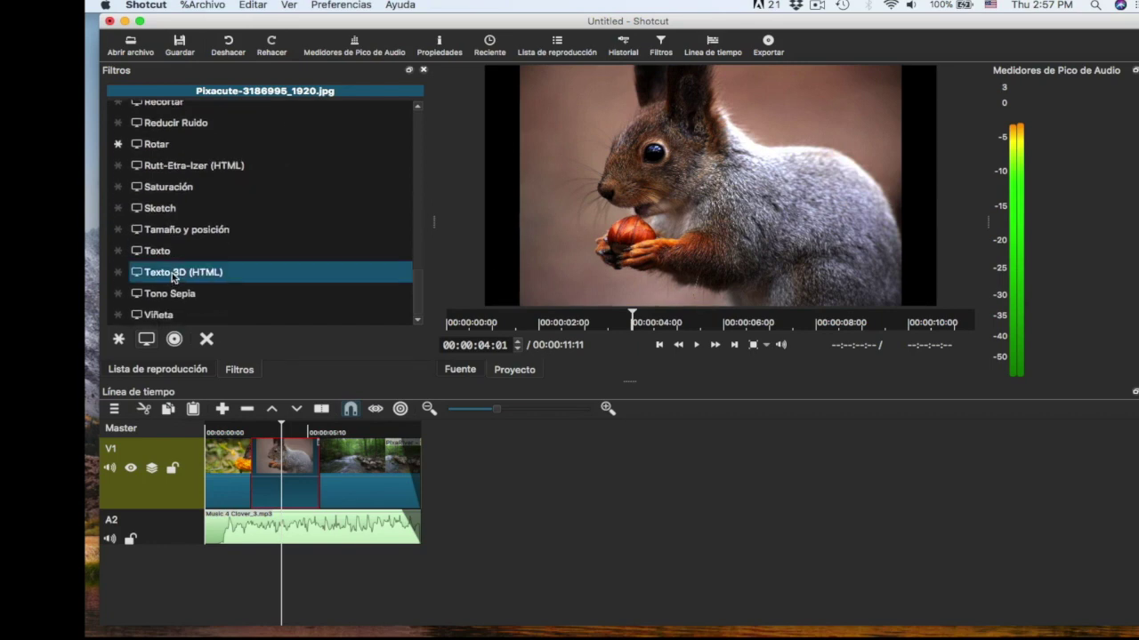
pyautogui.click(174, 278)
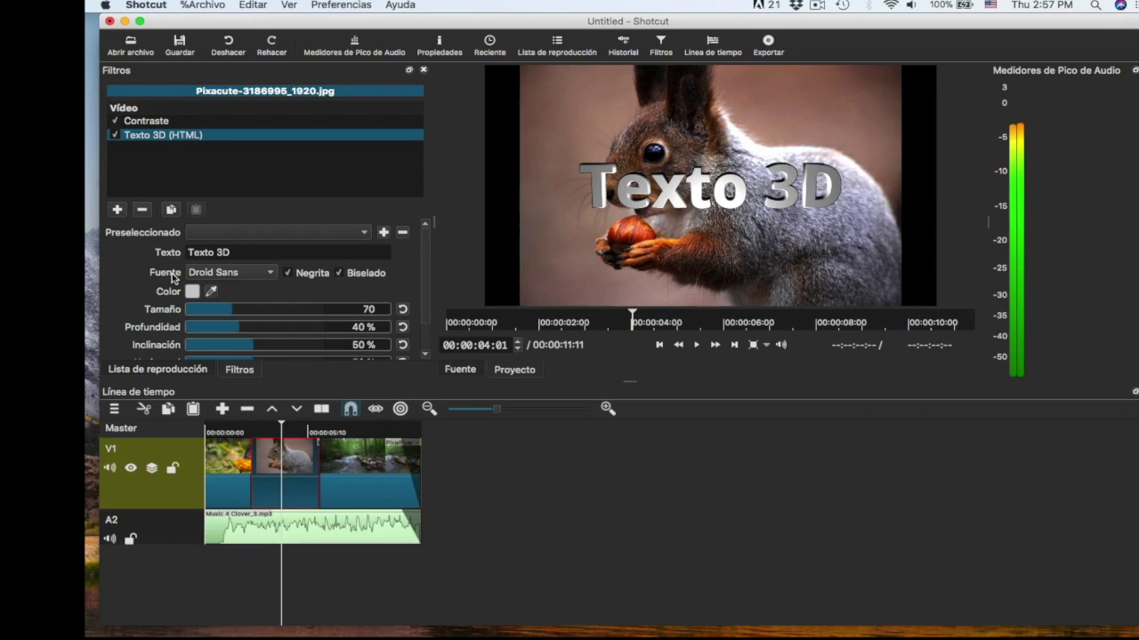
# - Replace the default wording in the 3D text filter with "fauna"
pyautogui.click(240, 252)
pyautogui.press('BackSpace')
pyautogui.press('BackSpace')
pyautogui.press('BackSpace')
pyautogui.press('BackSpace')
pyautogui.press('BackSpace')
pyautogui.press('BackSpace')
pyautogui.press('BackSpace')
pyautogui.press('BackSpace')
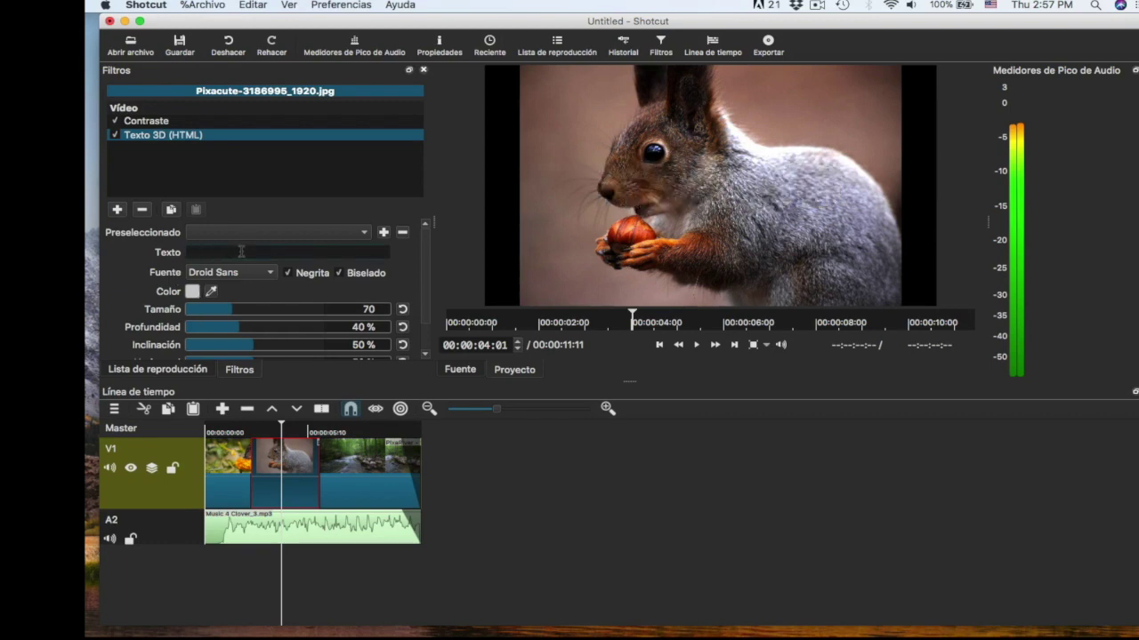
pyautogui.write('fauna')
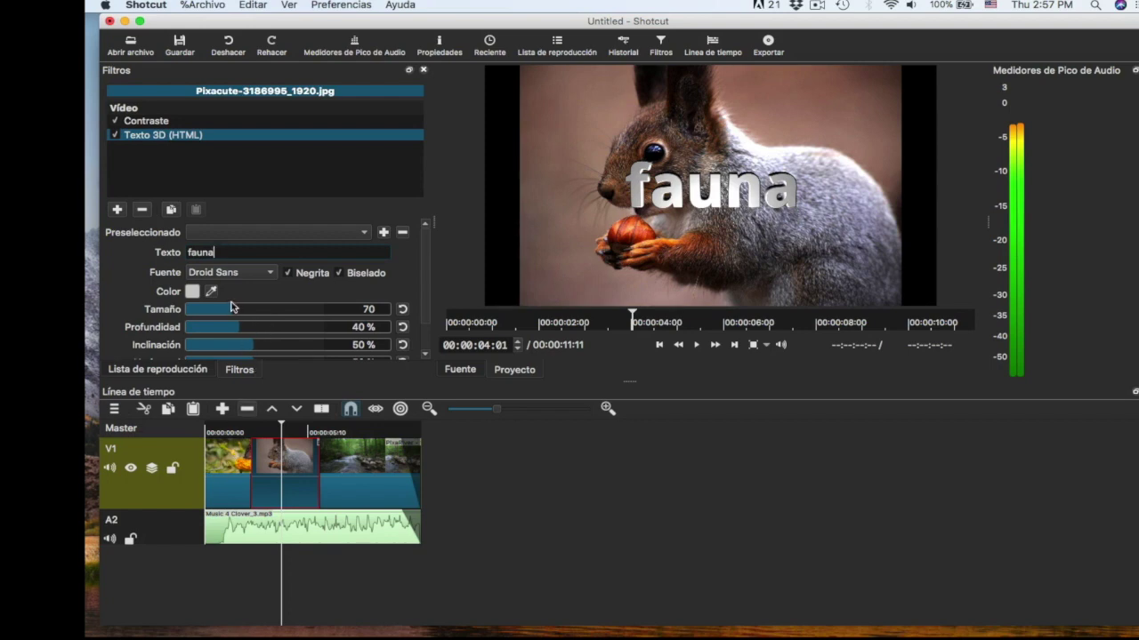
# - Set the 3D "fauna" text's size to 51 and its depth to 34 %
pyautogui.moveTo(226, 313)
pyautogui.mouseDown()
pyautogui.moveTo(264, 315)
pyautogui.moveTo(221, 314)
pyautogui.mouseUp()
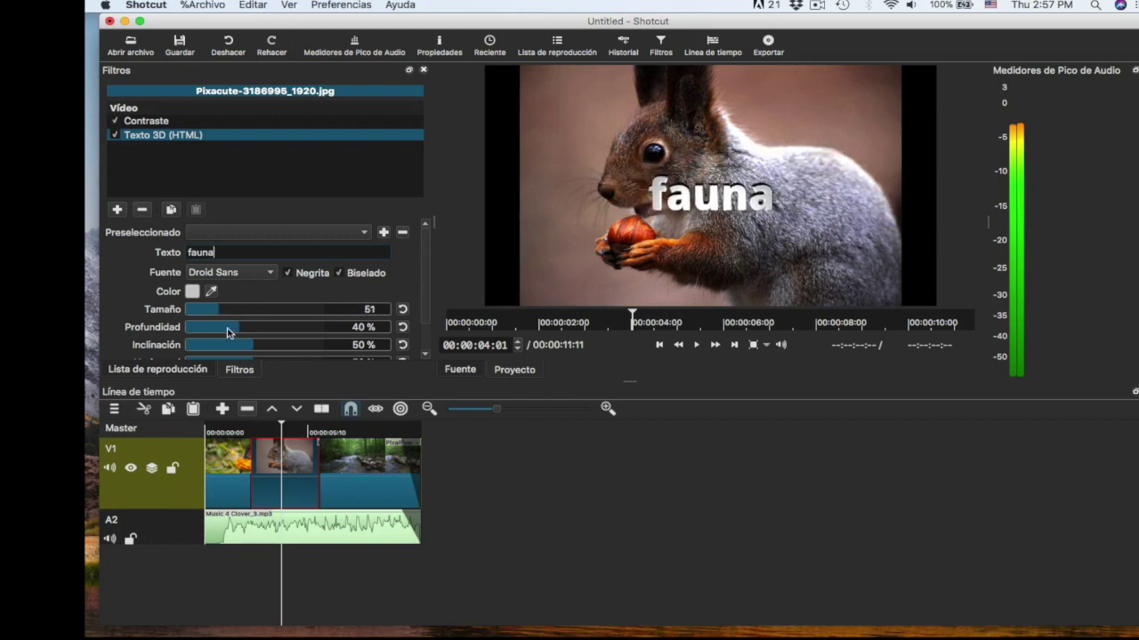
pyautogui.click(228, 330)
pyautogui.moveTo(251, 332)
pyautogui.mouseDown()
pyautogui.moveTo(300, 334)
pyautogui.moveTo(233, 331)
pyautogui.mouseUp()
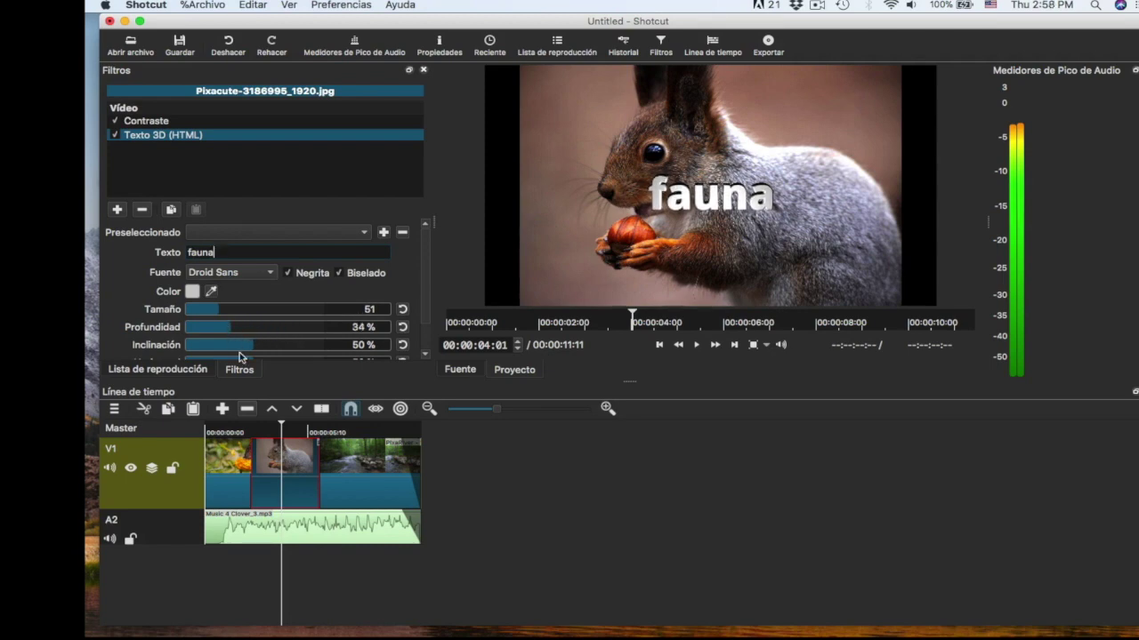
# - Set the "fauna" text's depth to 27 %, tilt to 47 %, horizontal to 57 % and vertical to 66 %, and colour it yellow
pyautogui.scroll(-5, 308, 324)
pyautogui.moveTo(237, 314); pyautogui.dragTo(265, 334)
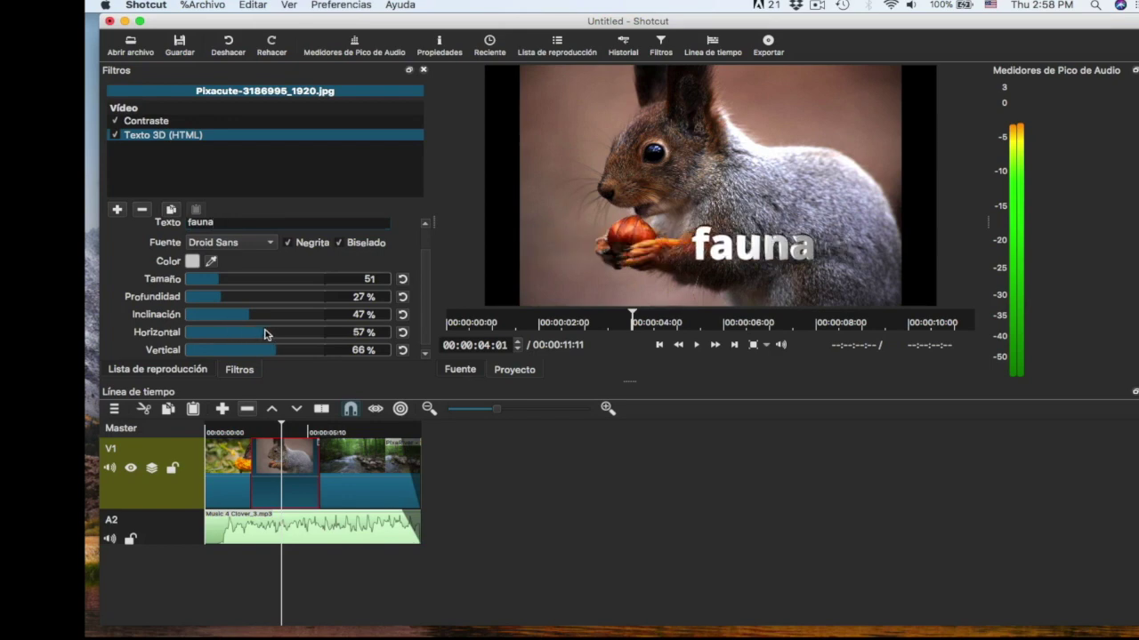
pyautogui.click(192, 260)
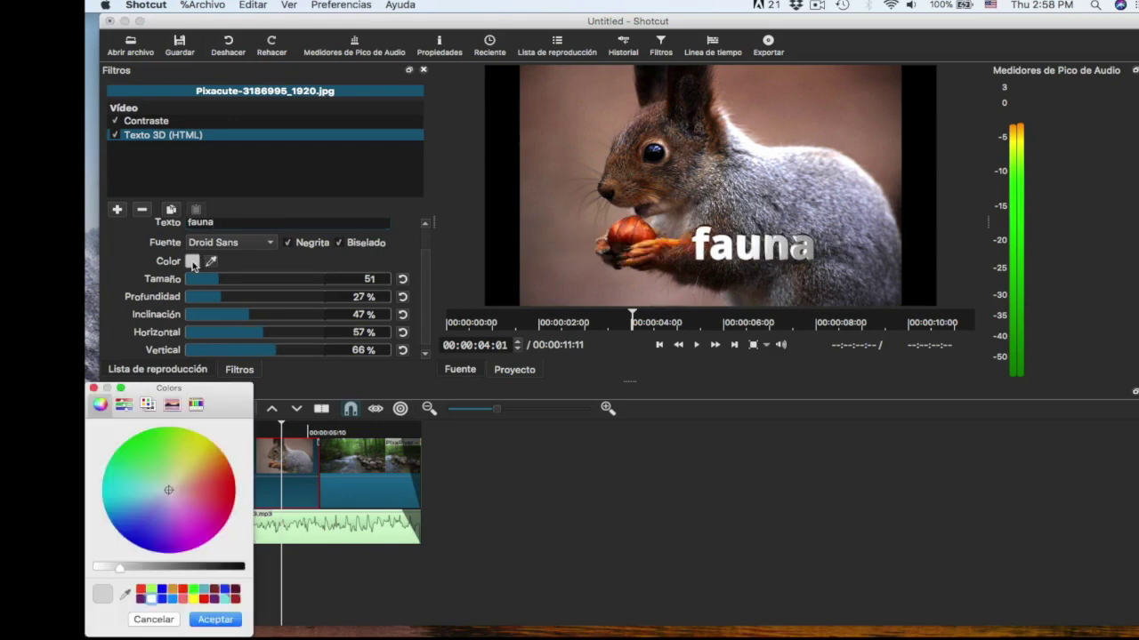
pyautogui.click(192, 598)
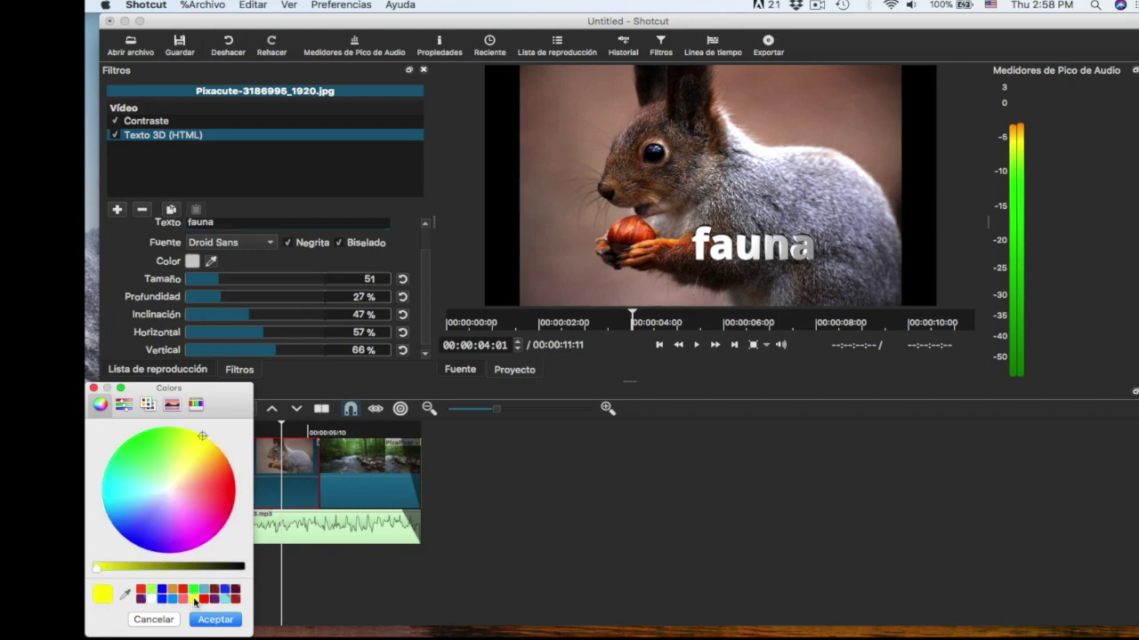
pyautogui.click(213, 621)
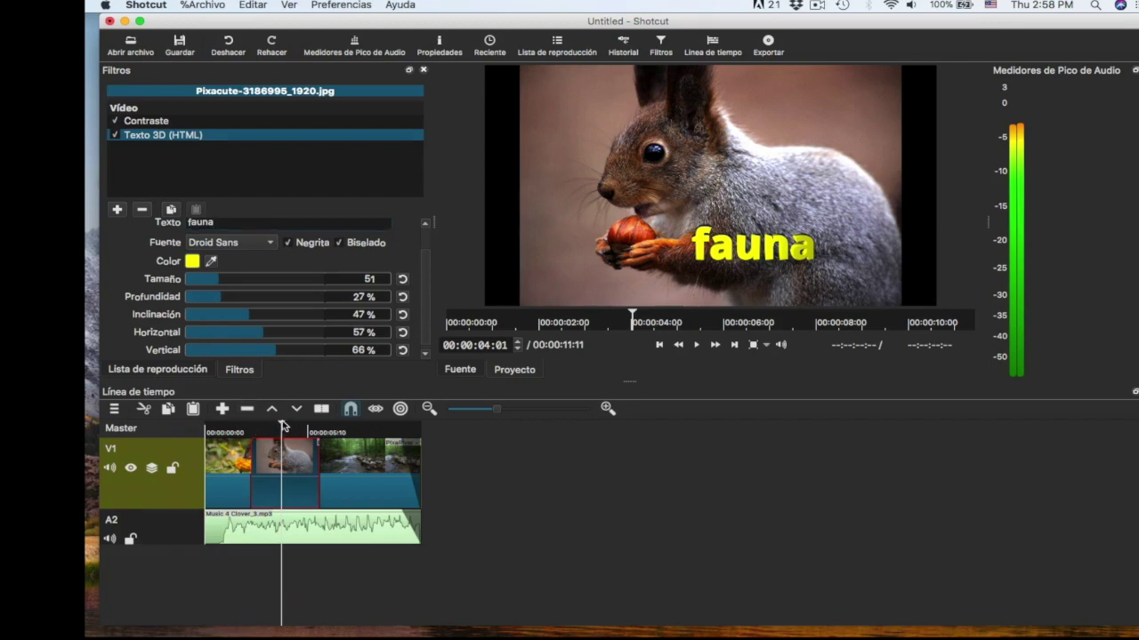
# - Add the Texto video filter to the river clip on track V1
pyautogui.moveTo(281, 427)
pyautogui.mouseDown()
pyautogui.moveTo(268, 427)
pyautogui.moveTo(284, 430)
pyautogui.mouseUp()
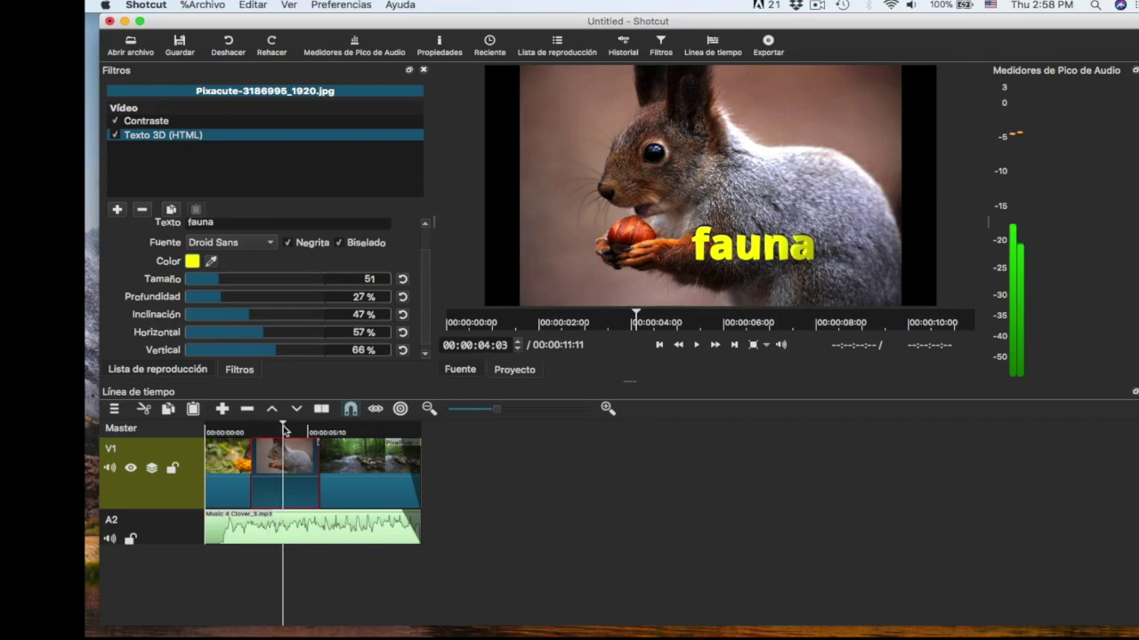
pyautogui.click(363, 432)
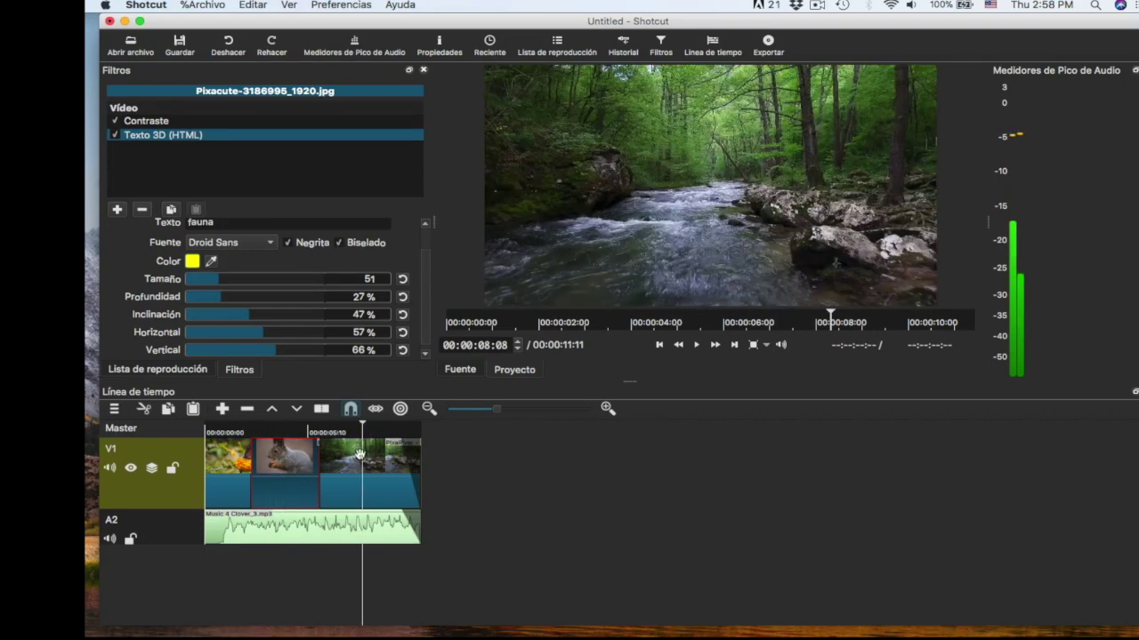
pyautogui.click(359, 465)
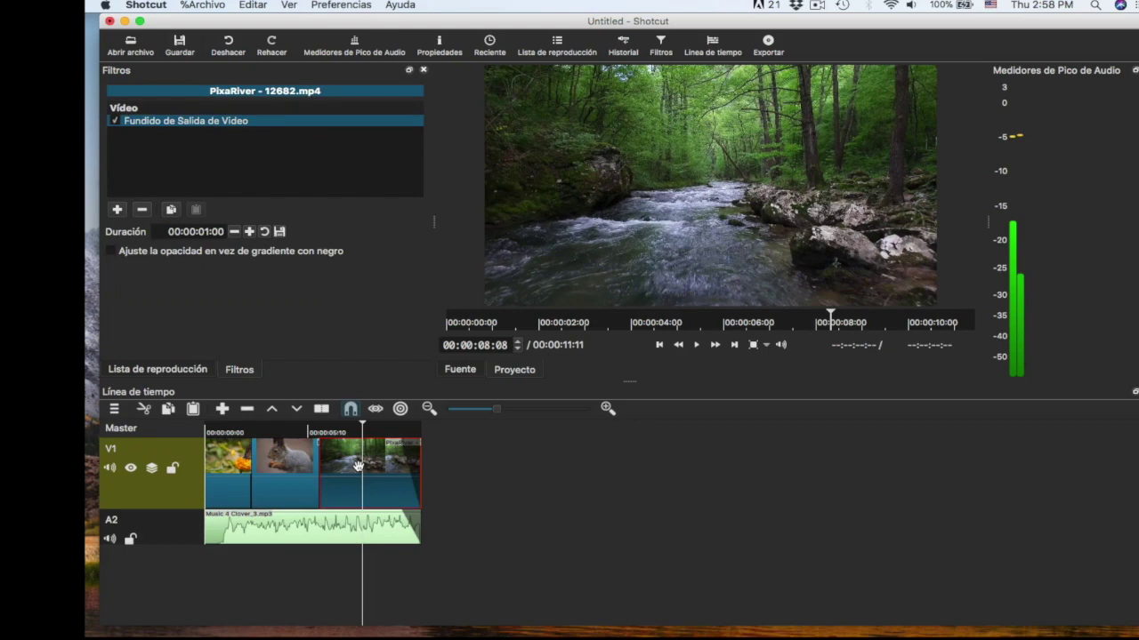
pyautogui.click(117, 211)
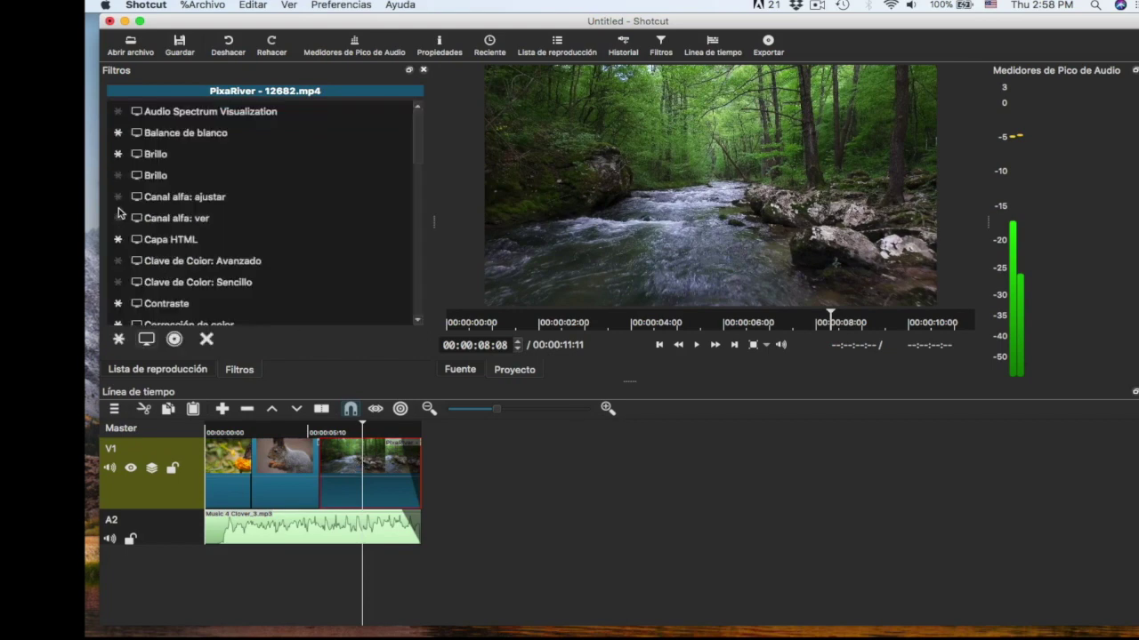
pyautogui.scroll(-3, 264, 222)
pyautogui.scroll(-5, 263, 222)
pyautogui.scroll(-5, 263, 225)
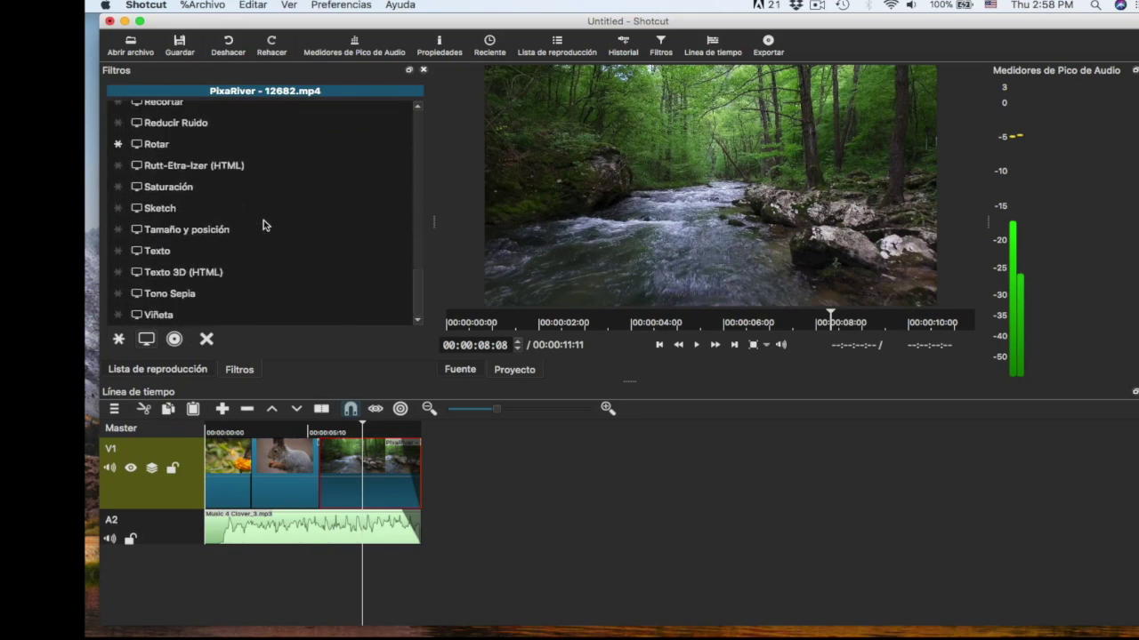
pyautogui.click(169, 255)
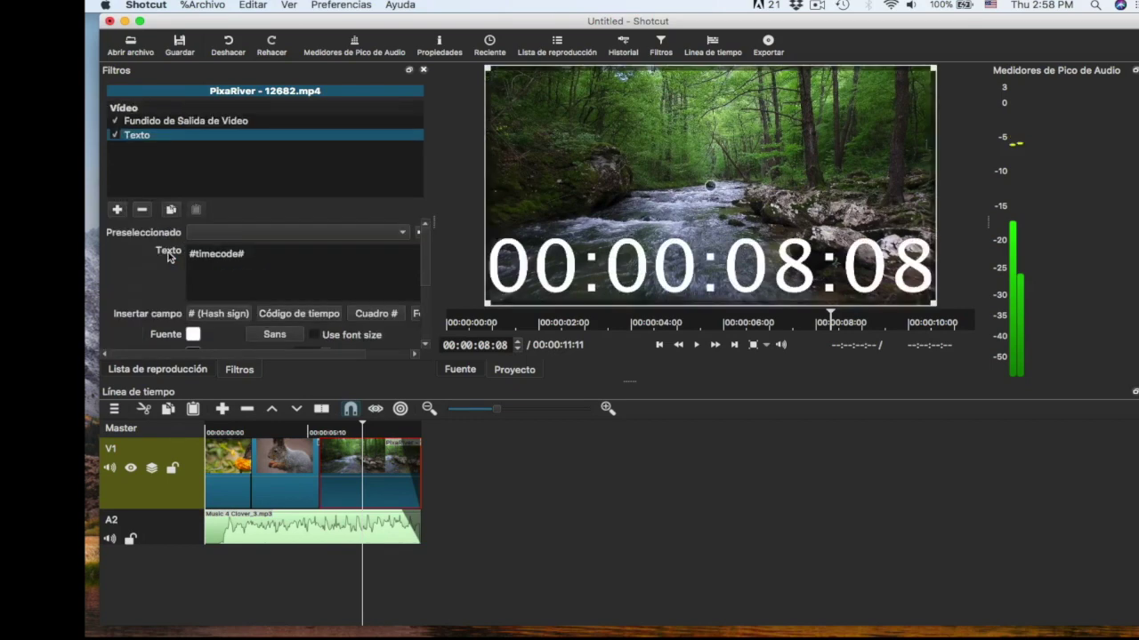
# - Replace the timecode placeholder in the river clip's text filter with "belleza"
pyautogui.press('BackSpace')
pyautogui.press('BackSpace')
pyautogui.press('BackSpace')
pyautogui.press('BackSpace')
pyautogui.press('BackSpace')
pyautogui.press('BackSpace')
pyautogui.press('BackSpace')
pyautogui.press('BackSpace')
pyautogui.press('BackSpace')
pyautogui.press('BackSpace')
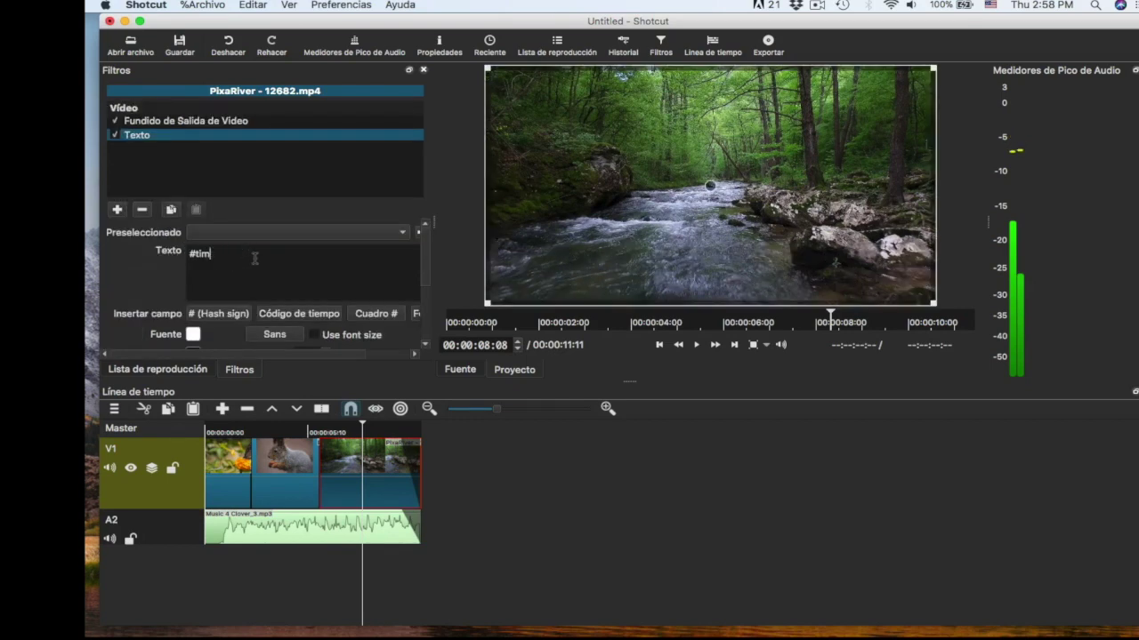
pyautogui.write('belleza')
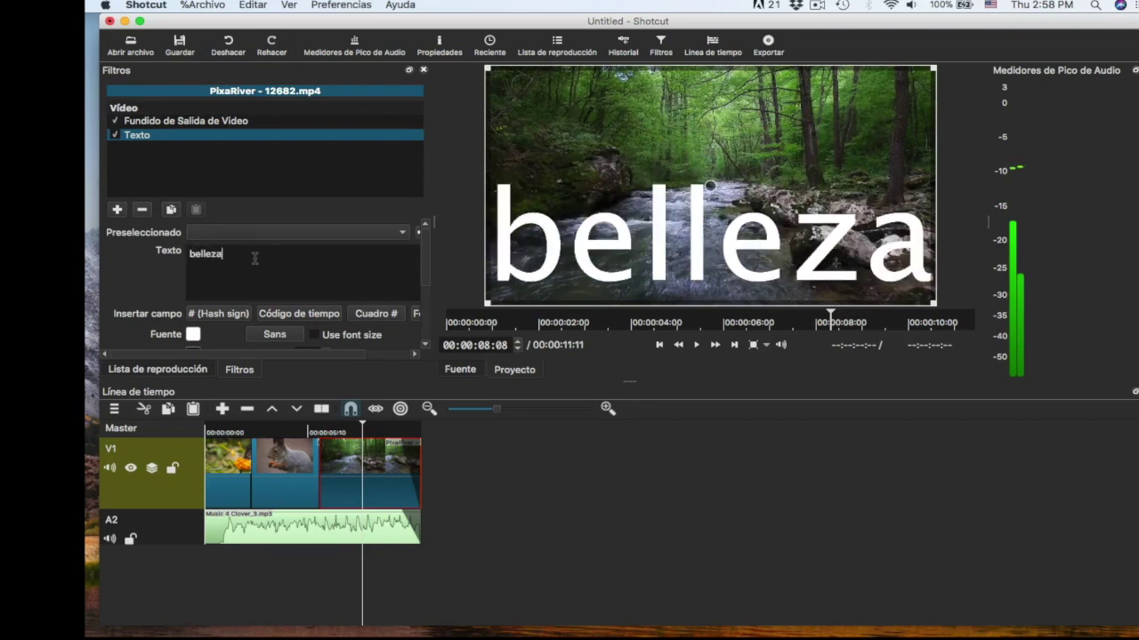
# - Set the "belleza" text's font to Lucida Grande Bold and its padding (Relleno) to 8
pyautogui.scroll(-3, 337, 307)
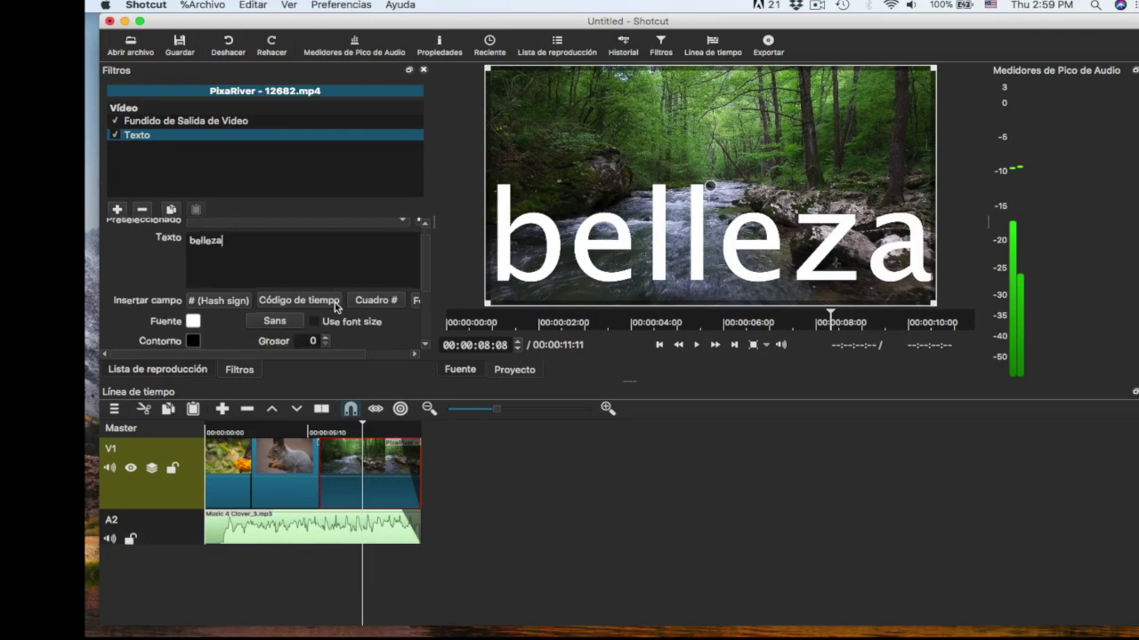
pyautogui.scroll(-3, 335, 307)
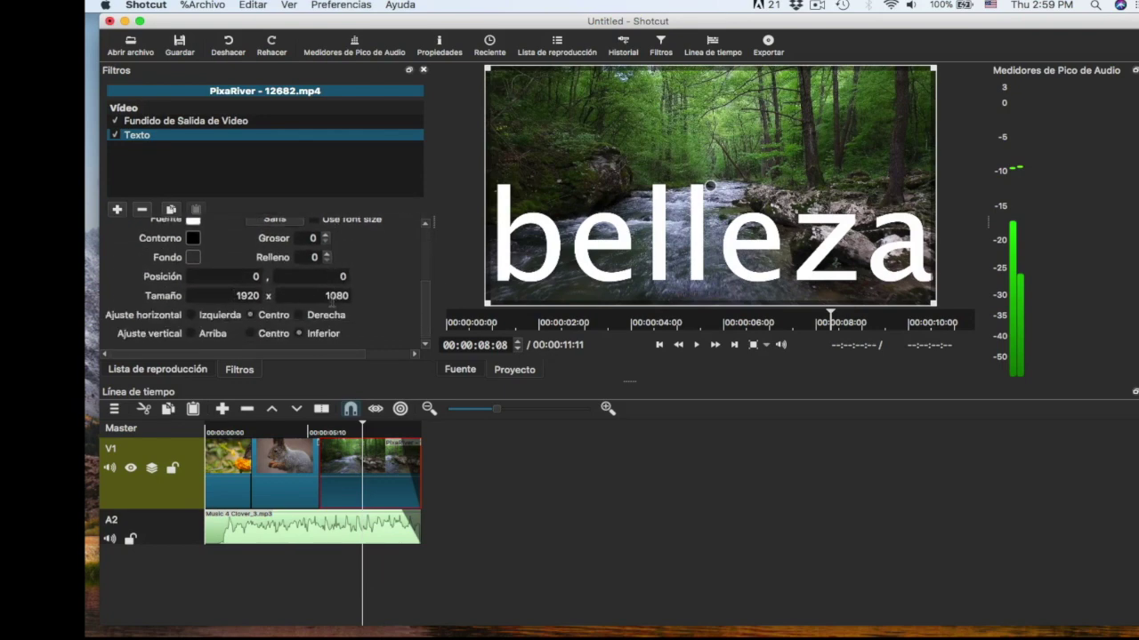
pyautogui.scroll(2, 312, 293)
pyautogui.click(275, 252)
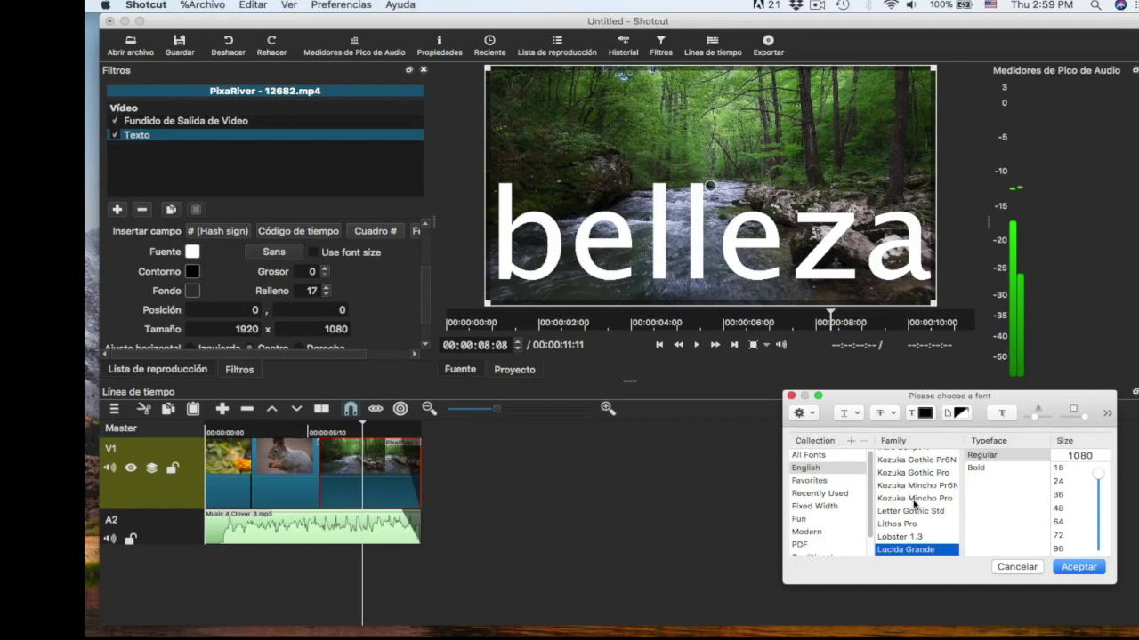
pyautogui.click(978, 469)
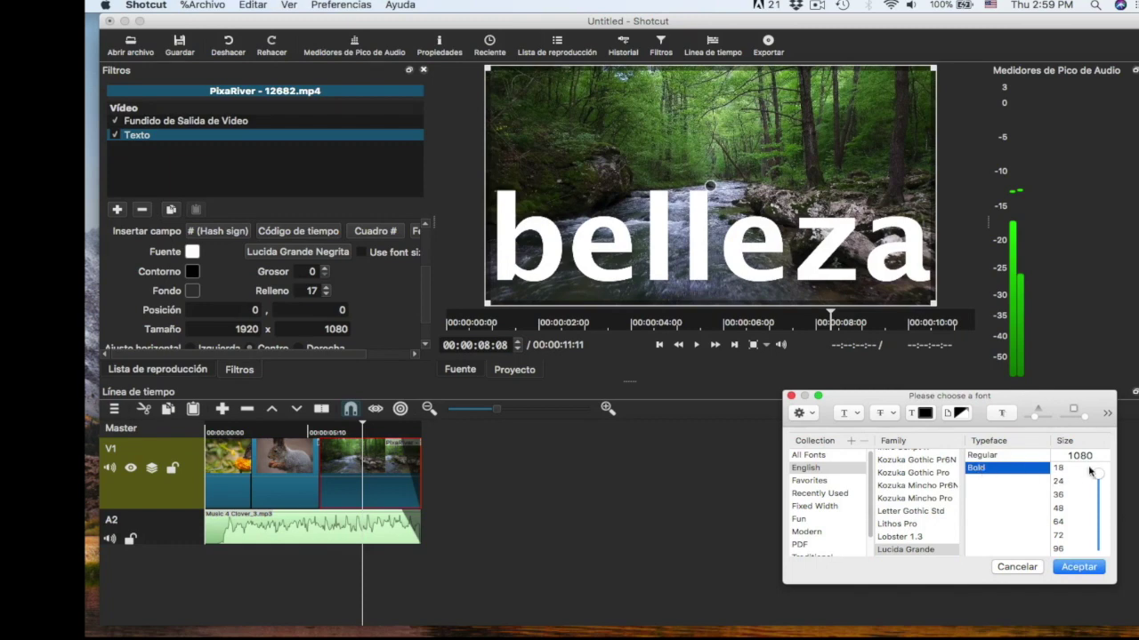
pyautogui.moveTo(1099, 476); pyautogui.dragTo(1100, 534)
pyautogui.click(1075, 567)
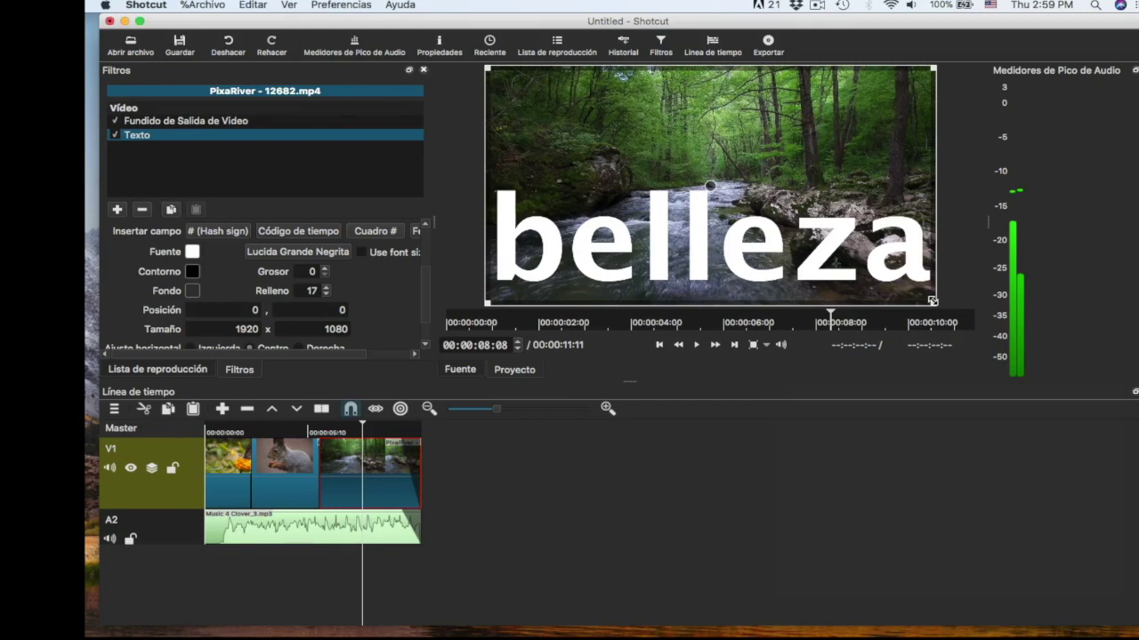
pyautogui.click(326, 293)
pyautogui.click(325, 286)
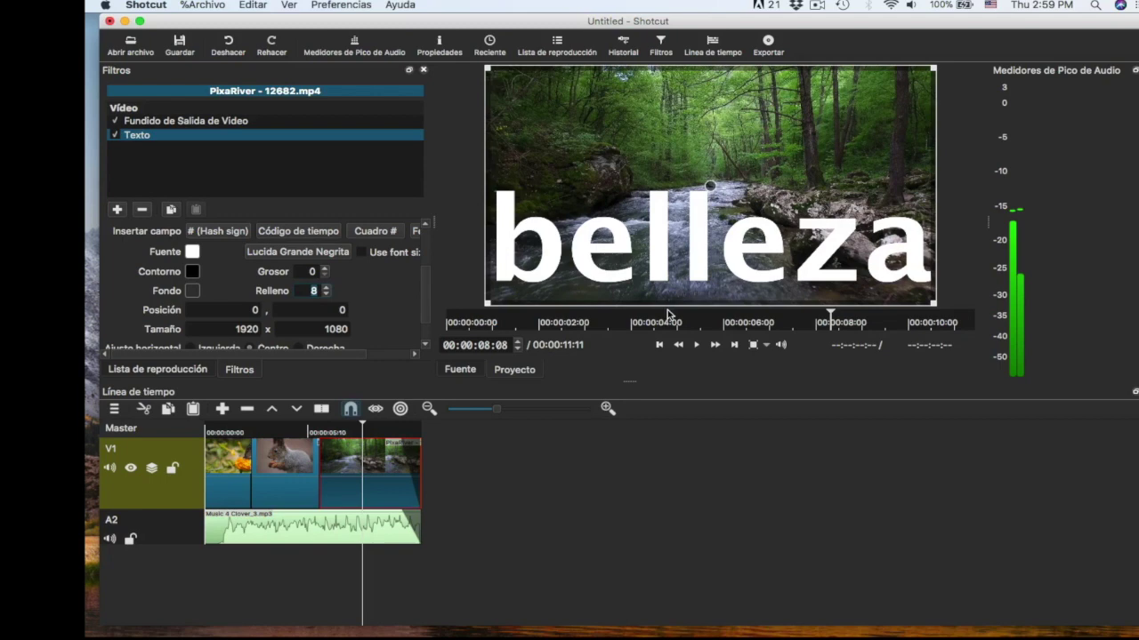
# - Shrink the "belleza" text box to about 740 x 271 and place it near the frame's lower-left corner at about 92, 777
pyautogui.moveTo(922, 297); pyautogui.dragTo(757, 249)
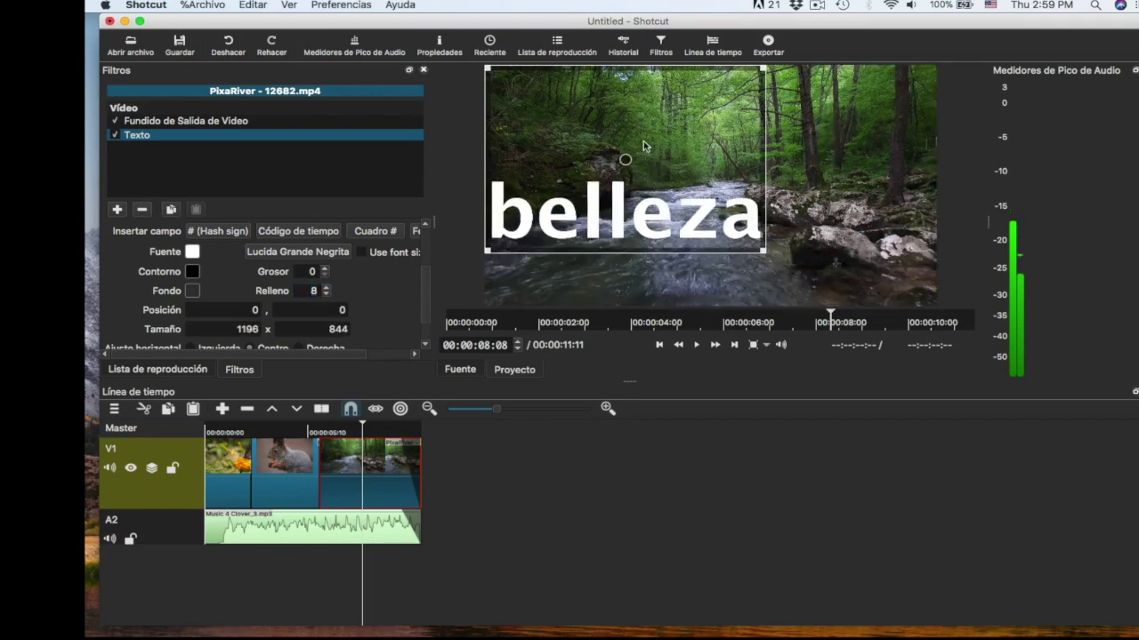
pyautogui.moveTo(624, 161); pyautogui.dragTo(659, 195)
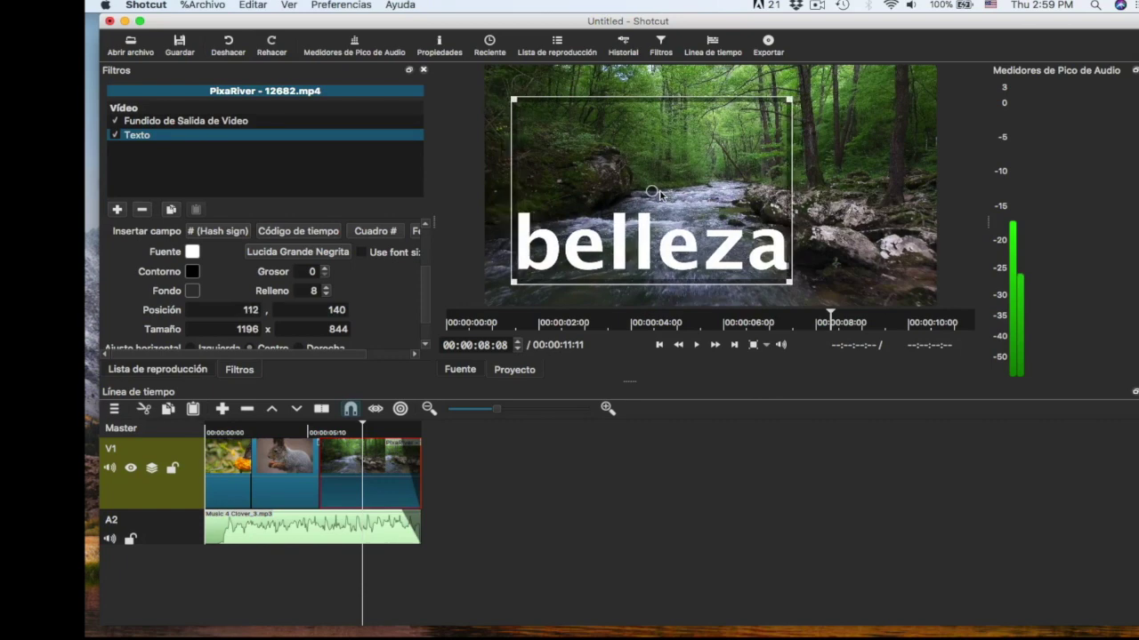
pyautogui.moveTo(793, 99); pyautogui.dragTo(750, 214)
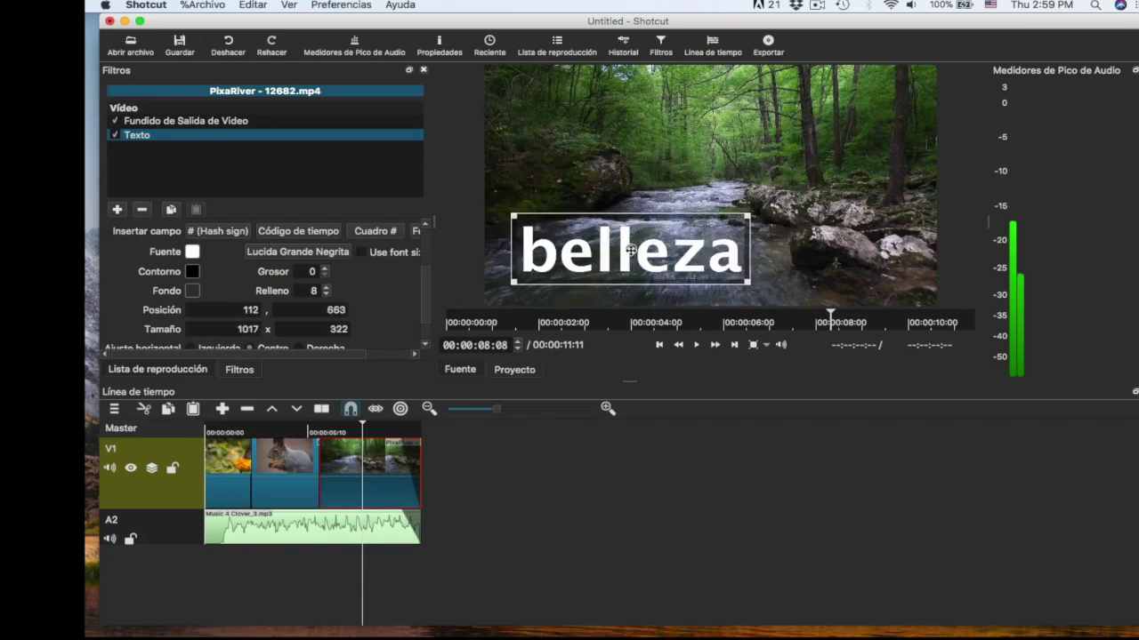
pyautogui.moveTo(631, 248); pyautogui.dragTo(635, 246)
pyautogui.moveTo(742, 274); pyautogui.dragTo(691, 278)
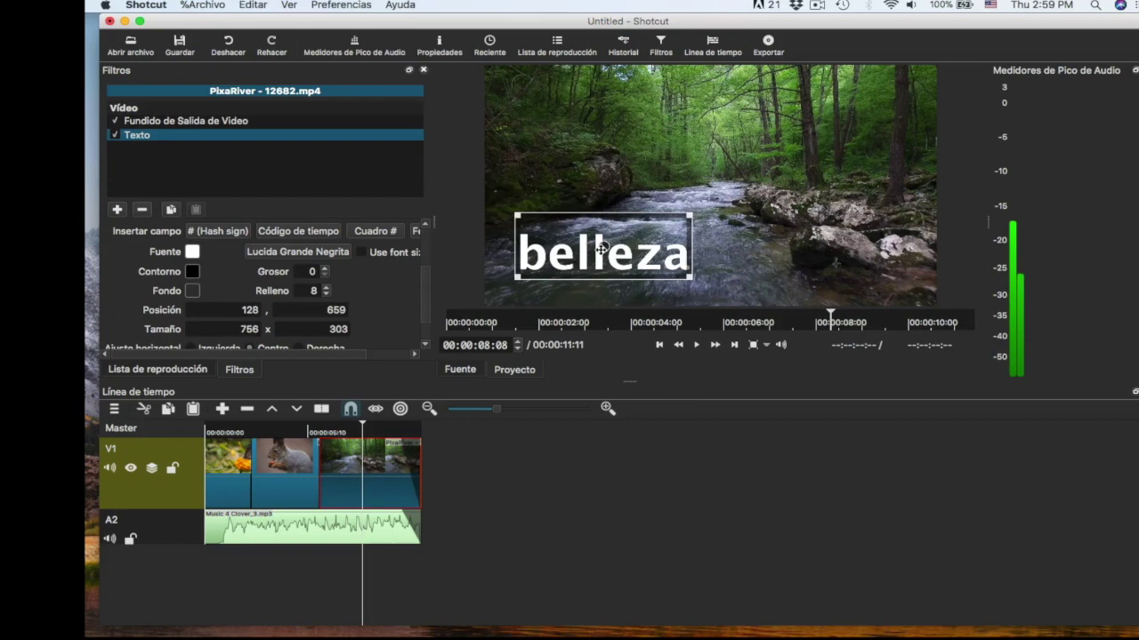
pyautogui.moveTo(602, 248); pyautogui.dragTo(597, 270)
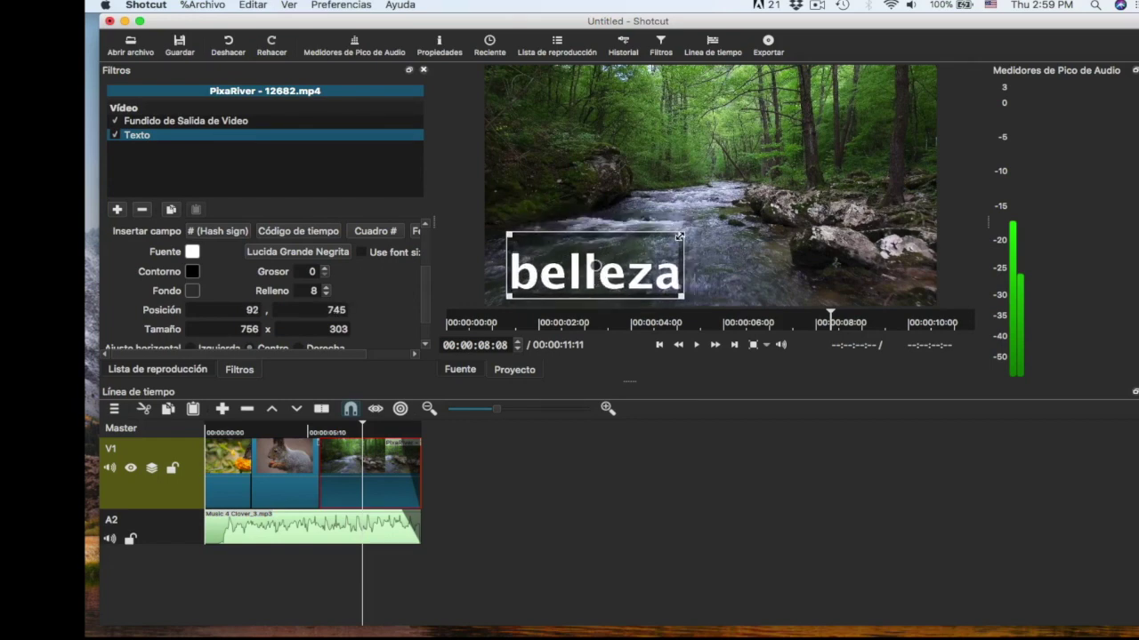
pyautogui.moveTo(681, 234); pyautogui.dragTo(672, 253)
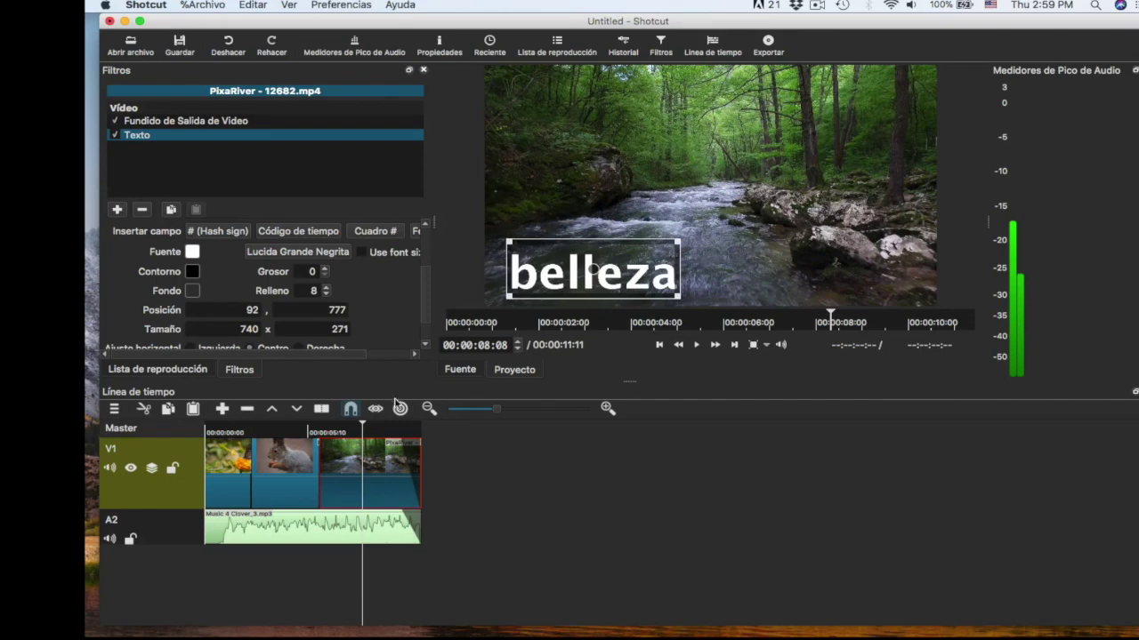
# - Play the river clip and the whole timeline from the start to review the titles, and view the playlist's clips
pyautogui.moveTo(363, 428); pyautogui.dragTo(316, 431)
pyautogui.press('space')
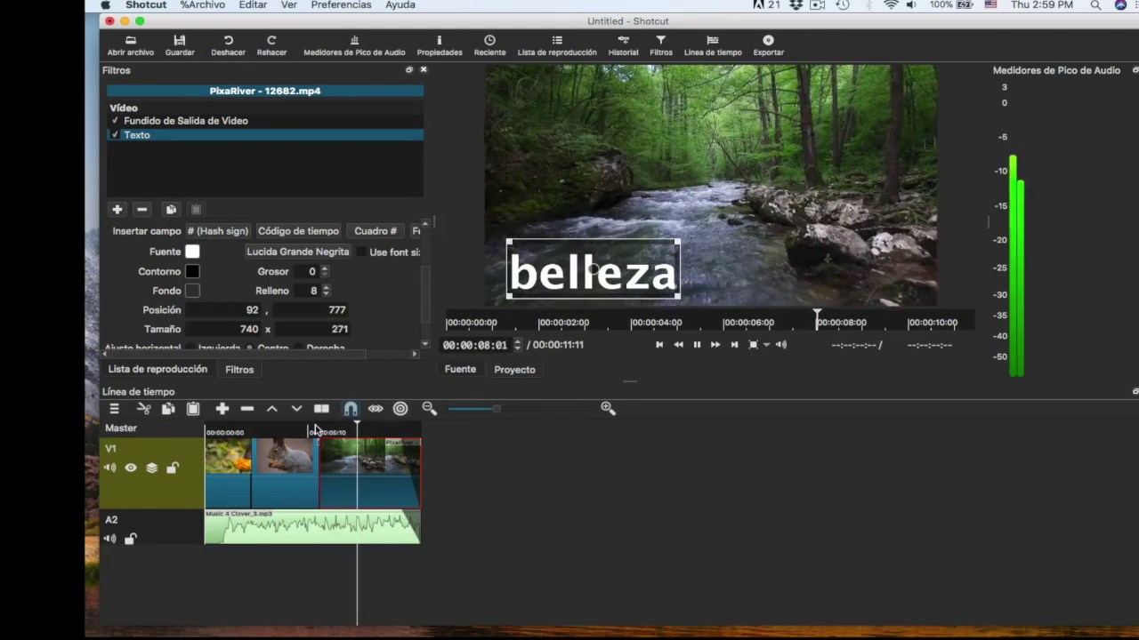
pyautogui.press('space')
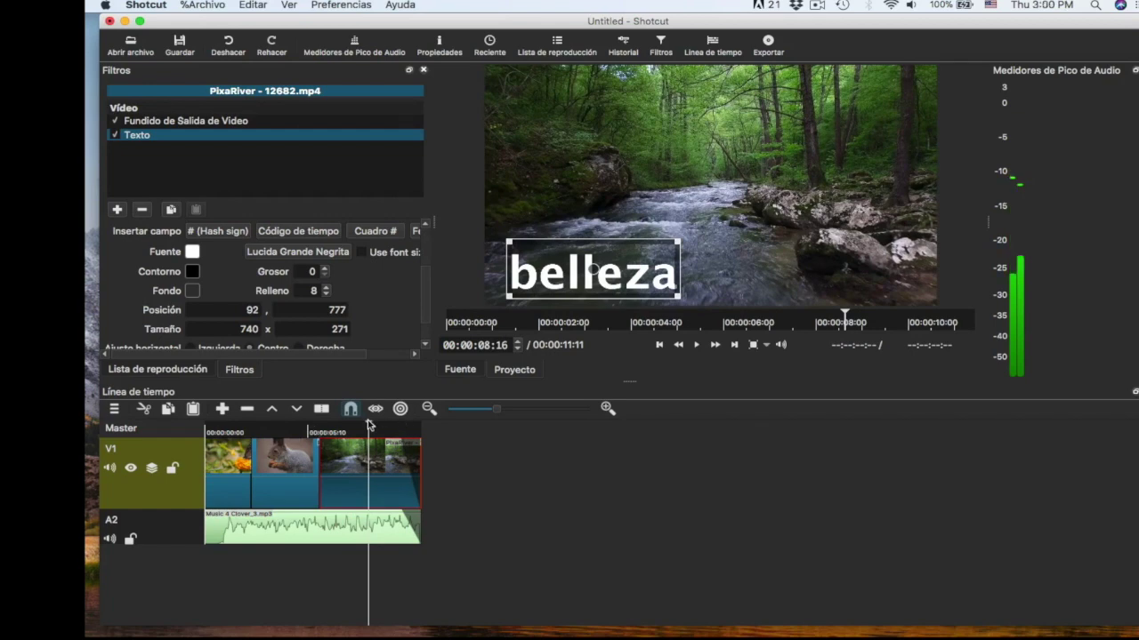
pyautogui.moveTo(367, 428); pyautogui.dragTo(203, 441)
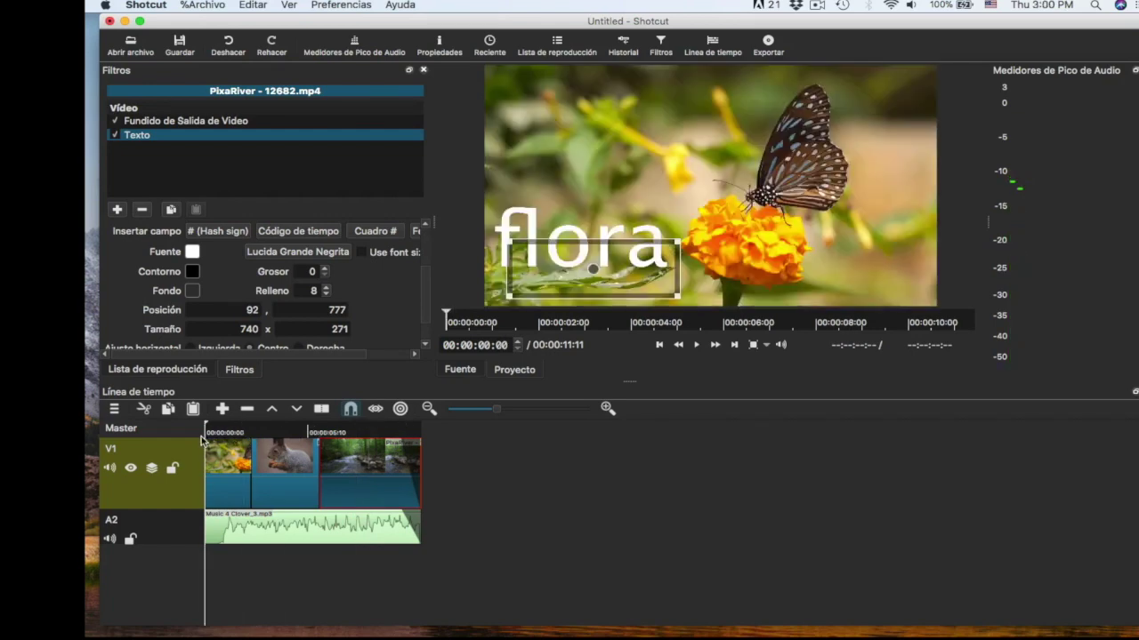
pyautogui.press('space')
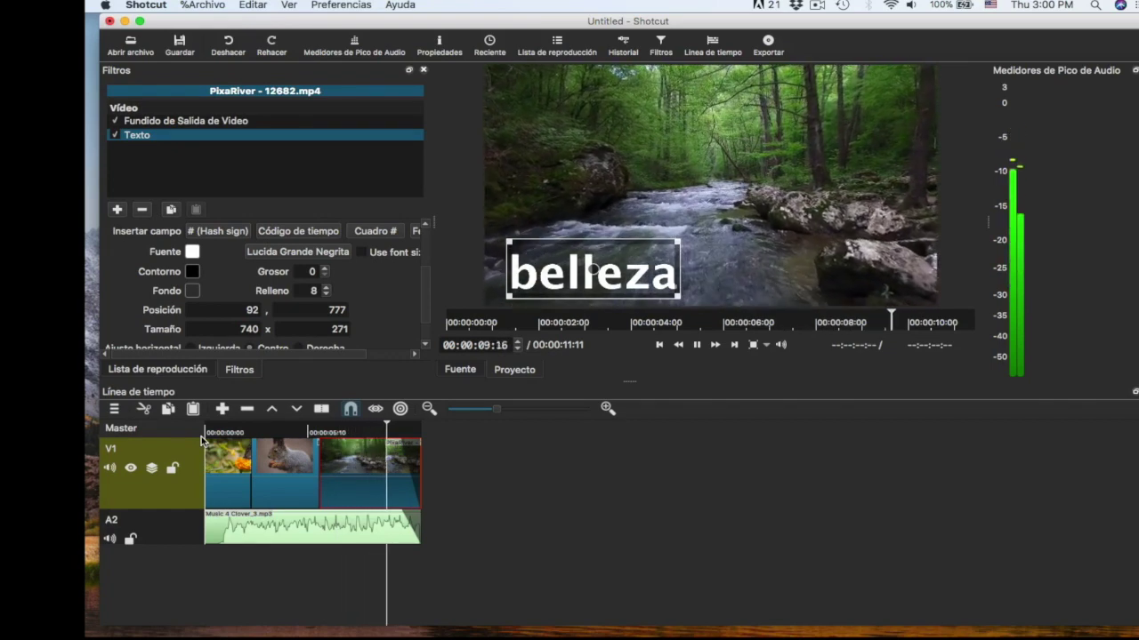
pyautogui.press('space')
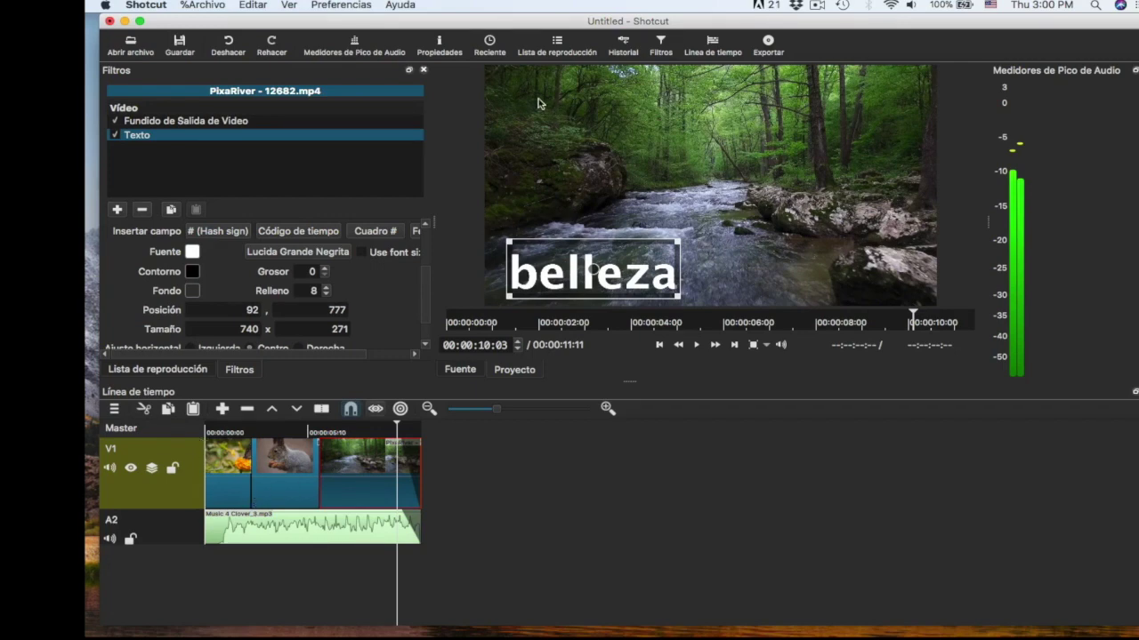
pyautogui.click(559, 43)
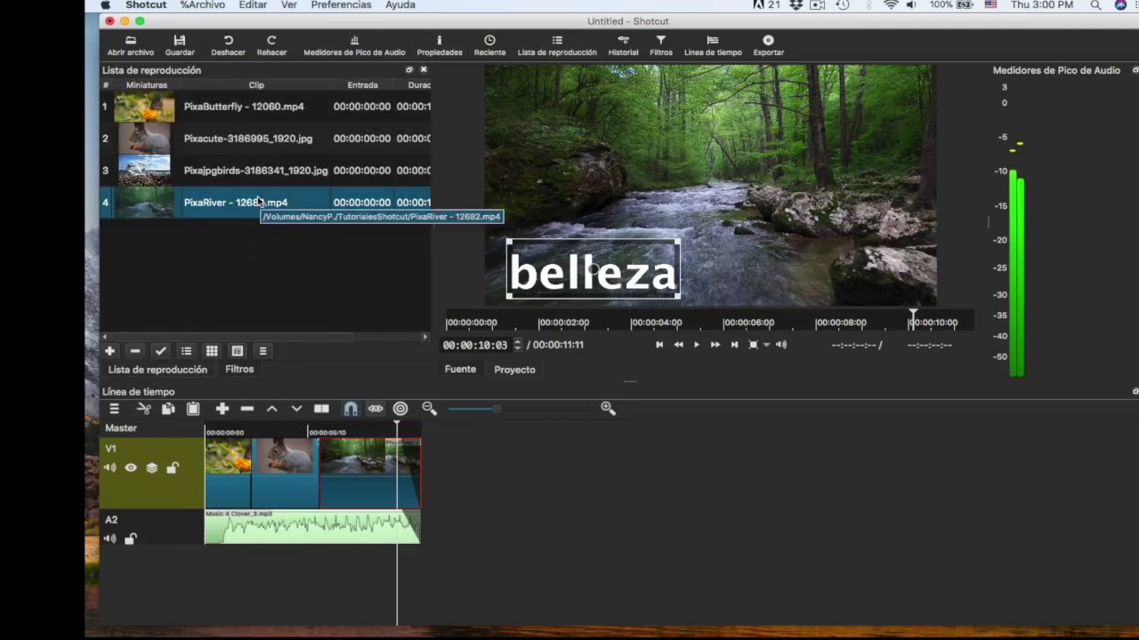
pyautogui.click(230, 431)
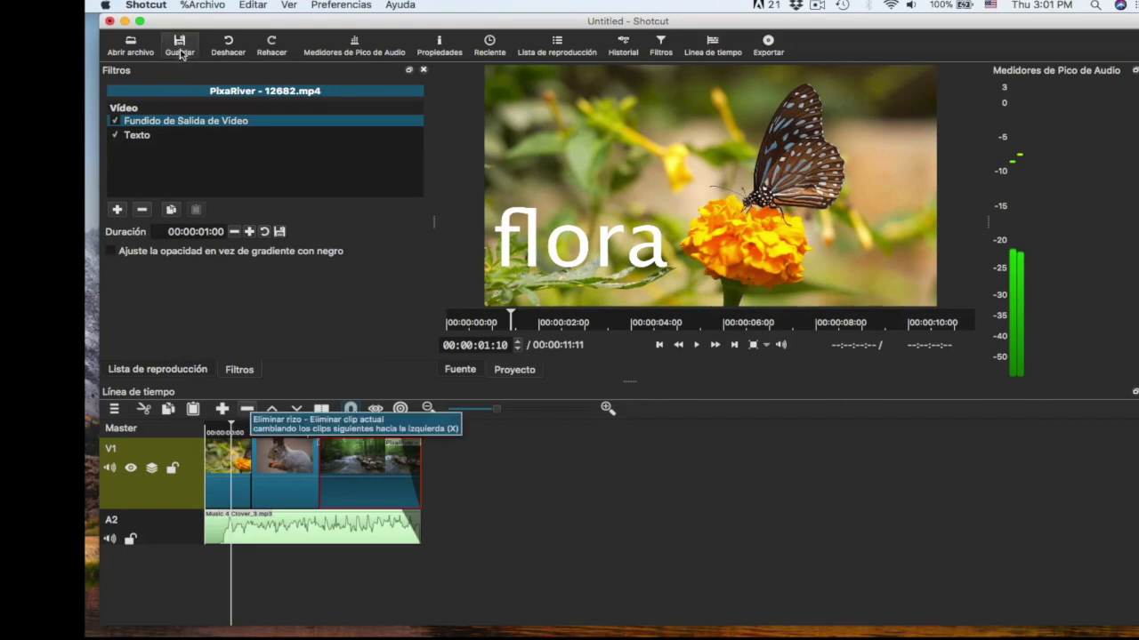
# - Save the project under the new name Shotcuttexto.mlt
pyautogui.click(207, 6)
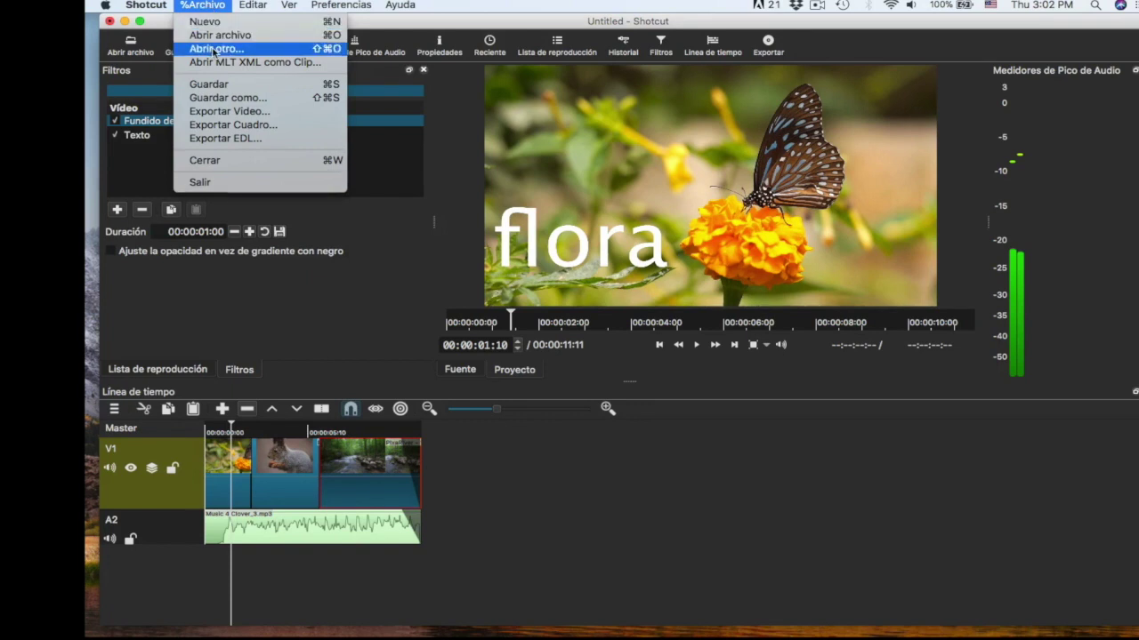
pyautogui.click(215, 99)
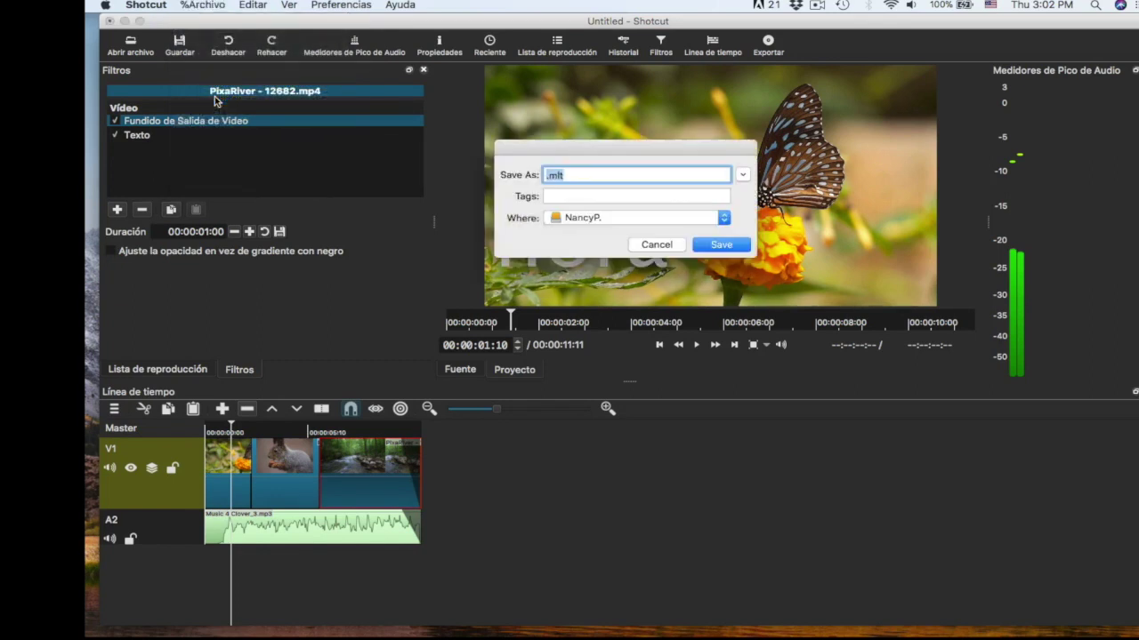
pyautogui.click(544, 176)
pyautogui.write('Shotcuttexto')
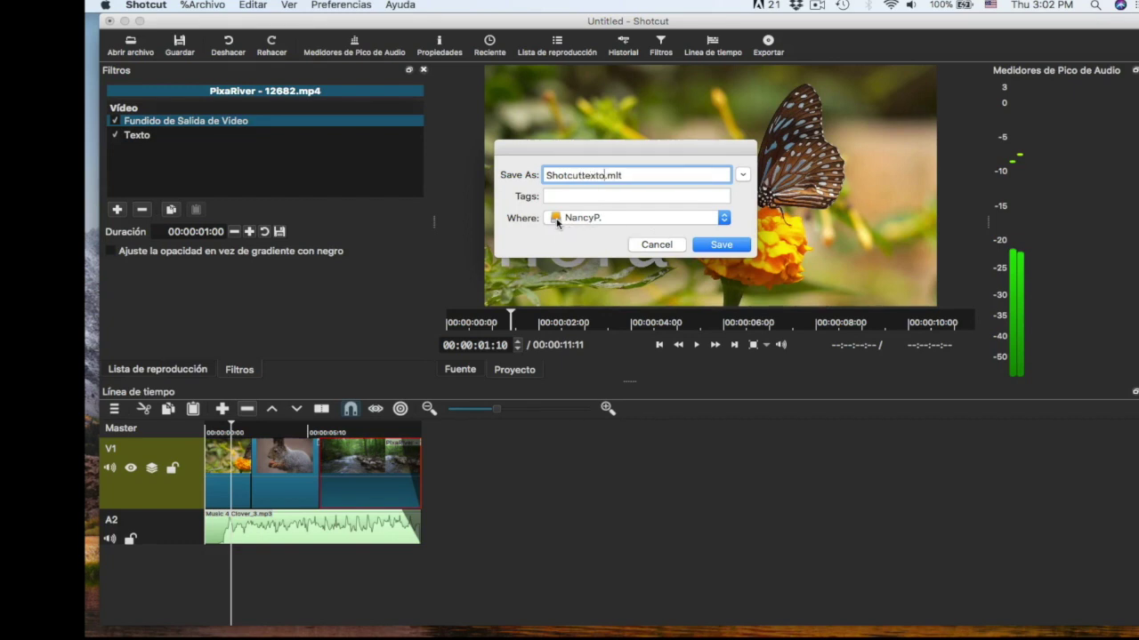
pyautogui.click(717, 247)
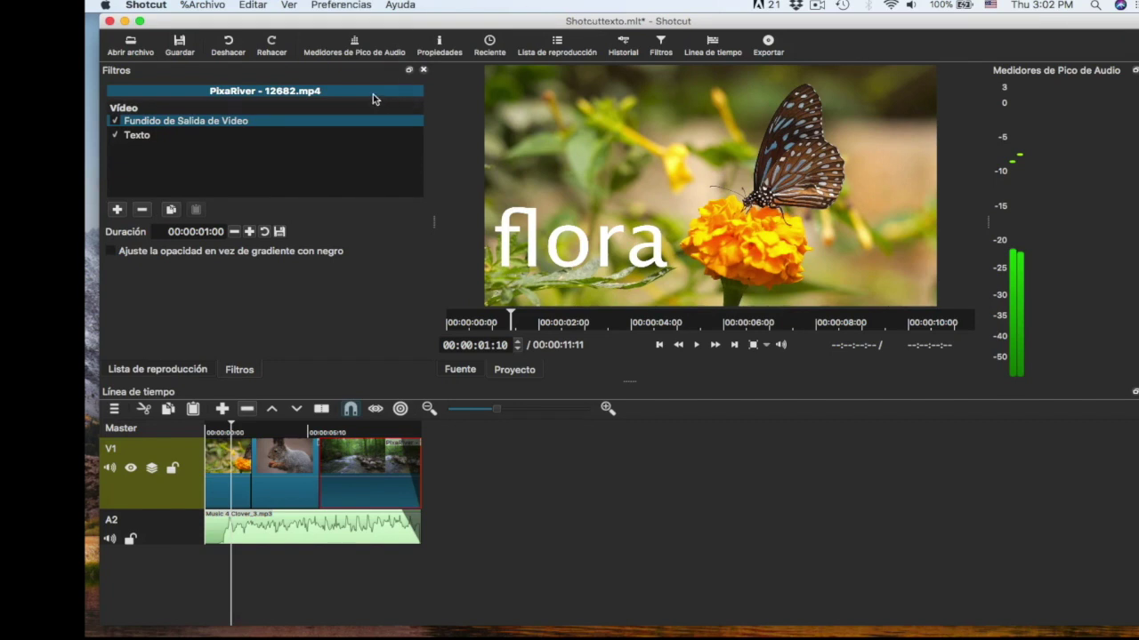
# - Open the export settings and look through the list of preset output formats, including the H.264, MPEG-4 and YouTube presets
pyautogui.click(770, 45)
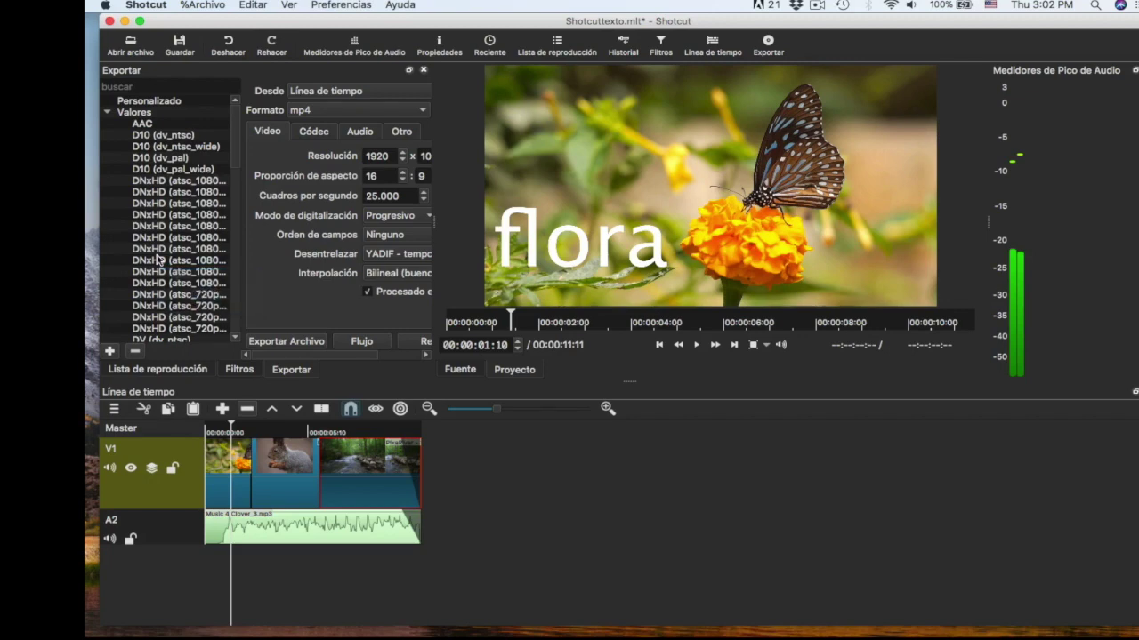
pyautogui.scroll(-6, 156, 259)
pyautogui.scroll(-2, 157, 259)
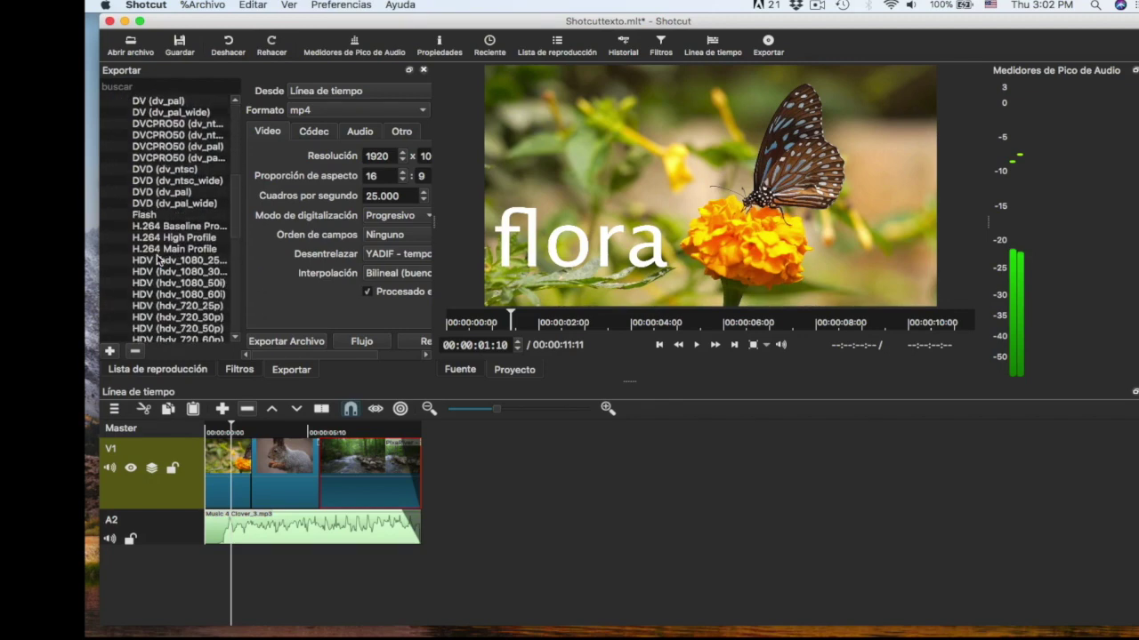
pyautogui.scroll(-8, 157, 259)
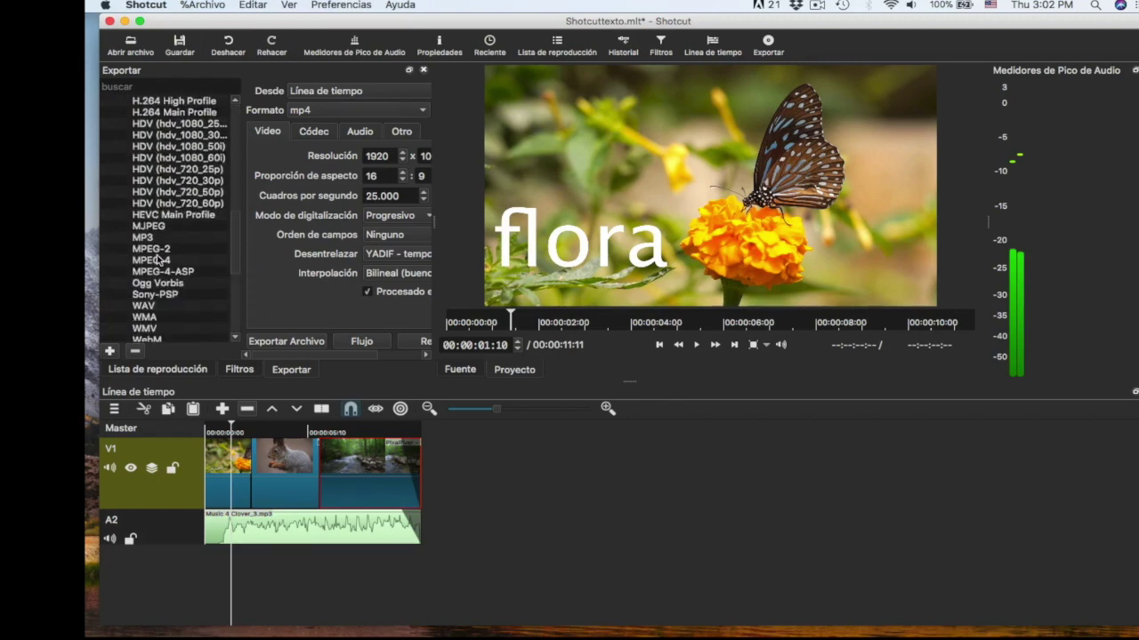
pyautogui.scroll(-3, 156, 259)
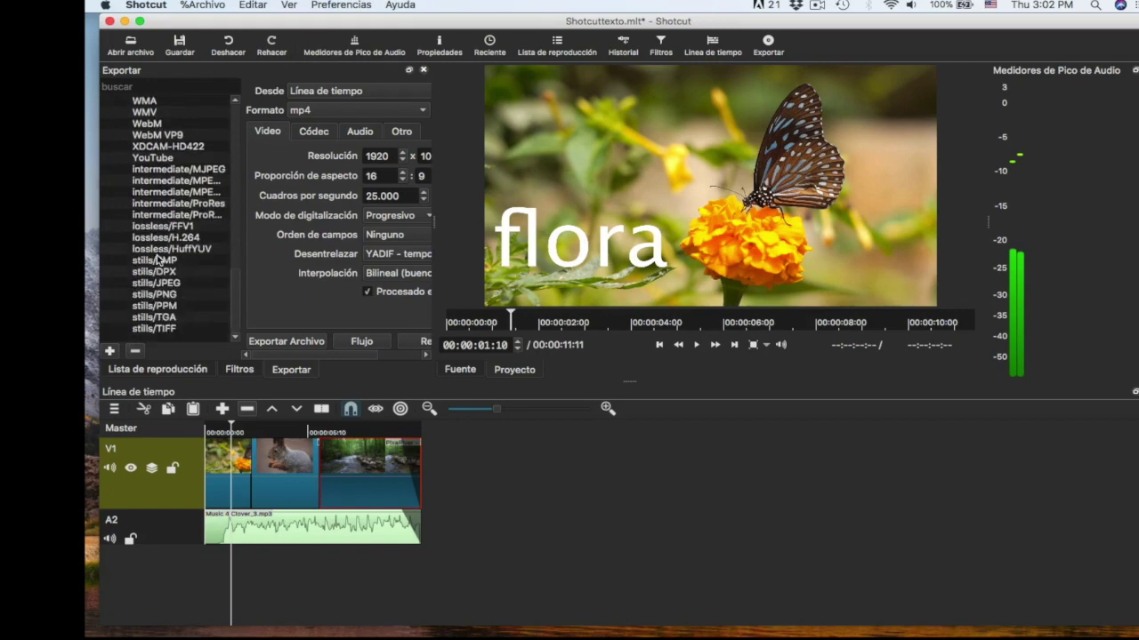
pyautogui.scroll(5, 157, 258)
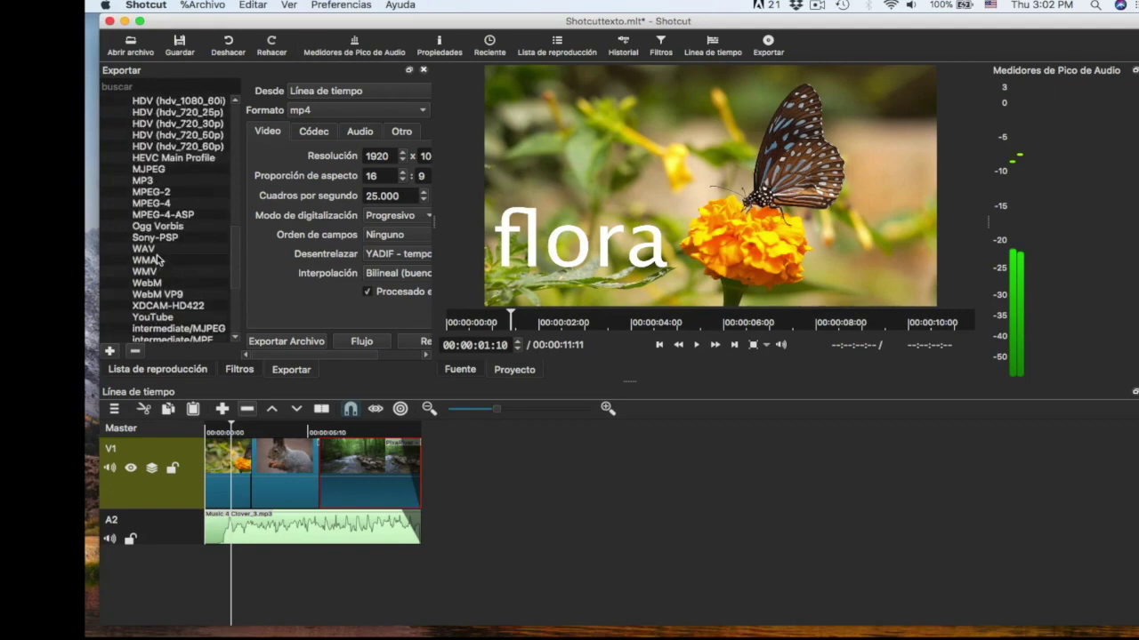
pyautogui.scroll(-1, 156, 259)
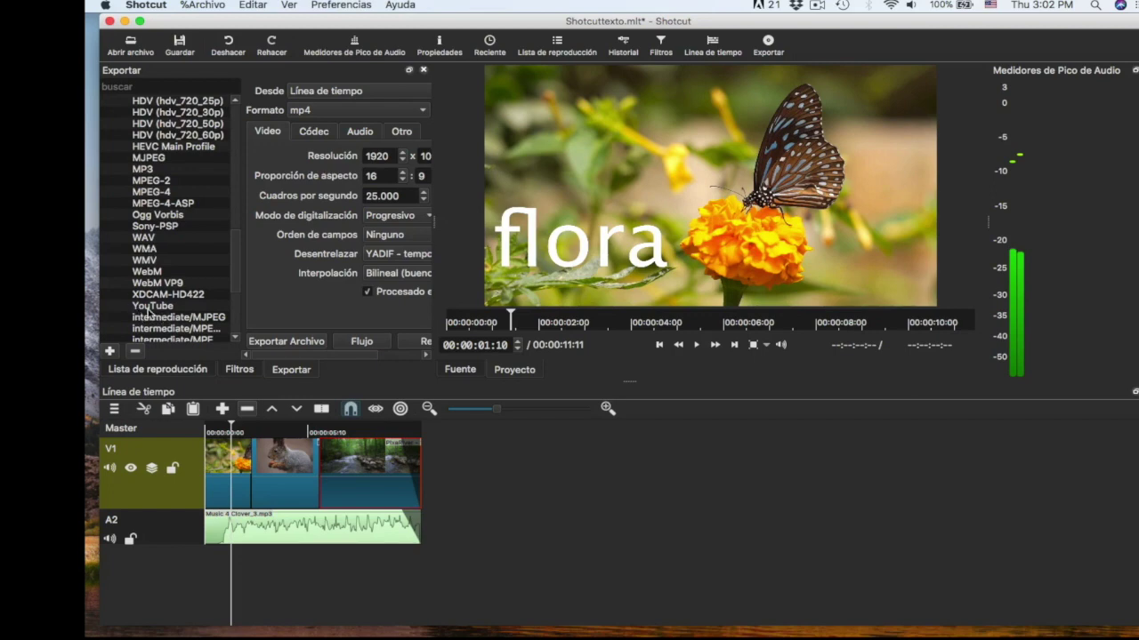
pyautogui.scroll(2, 157, 285)
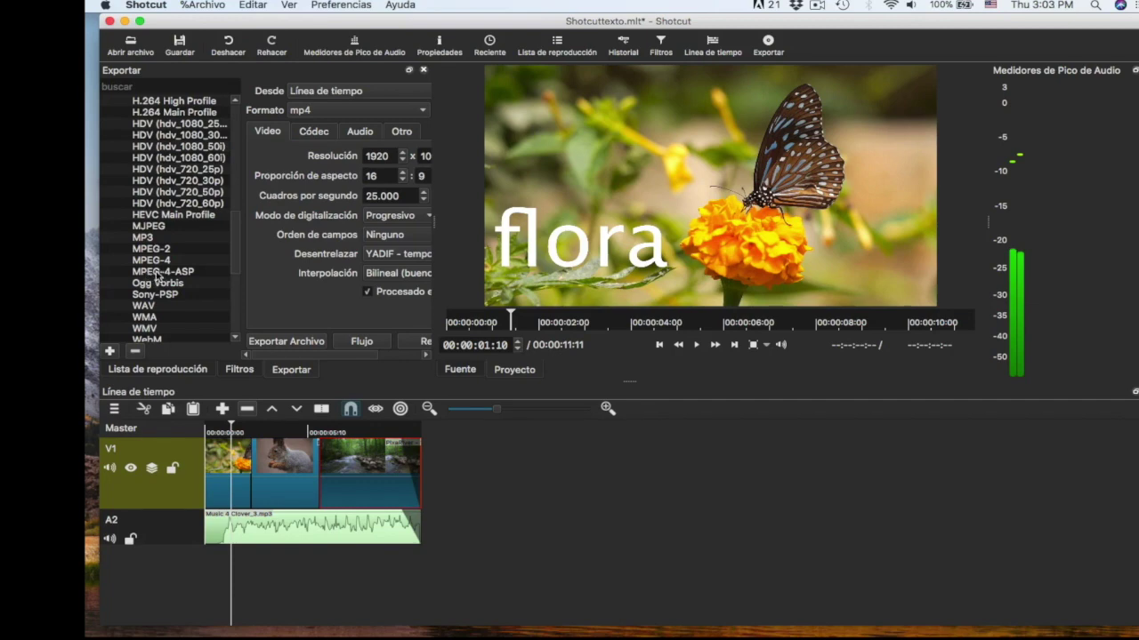
pyautogui.scroll(10, 169, 275)
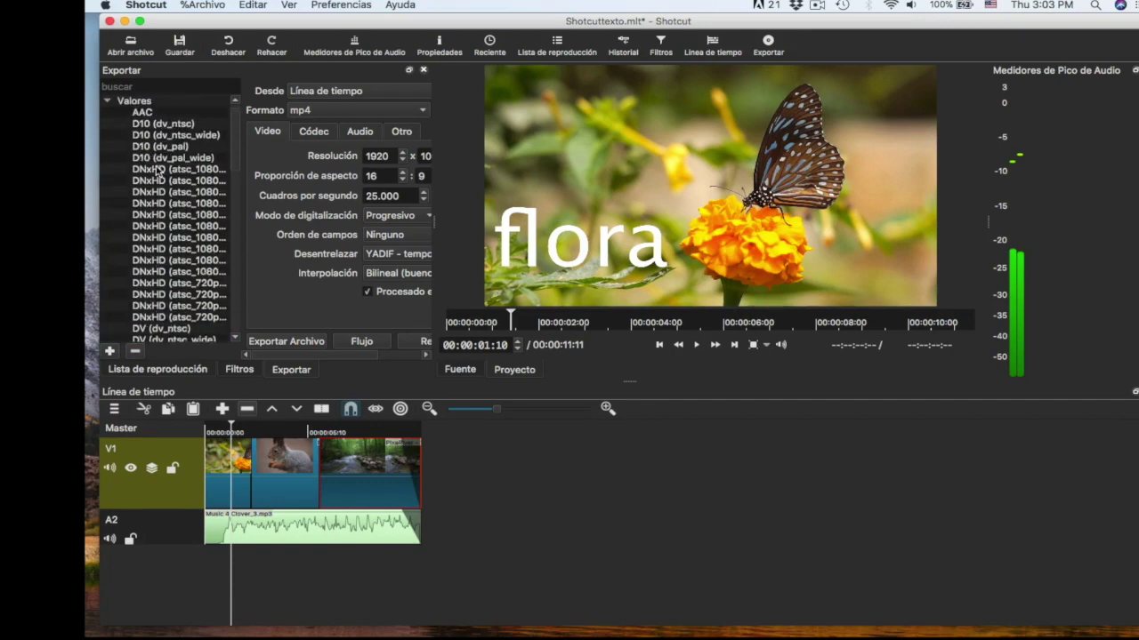
pyautogui.scroll(-2, 157, 171)
pyautogui.scroll(-2, 156, 171)
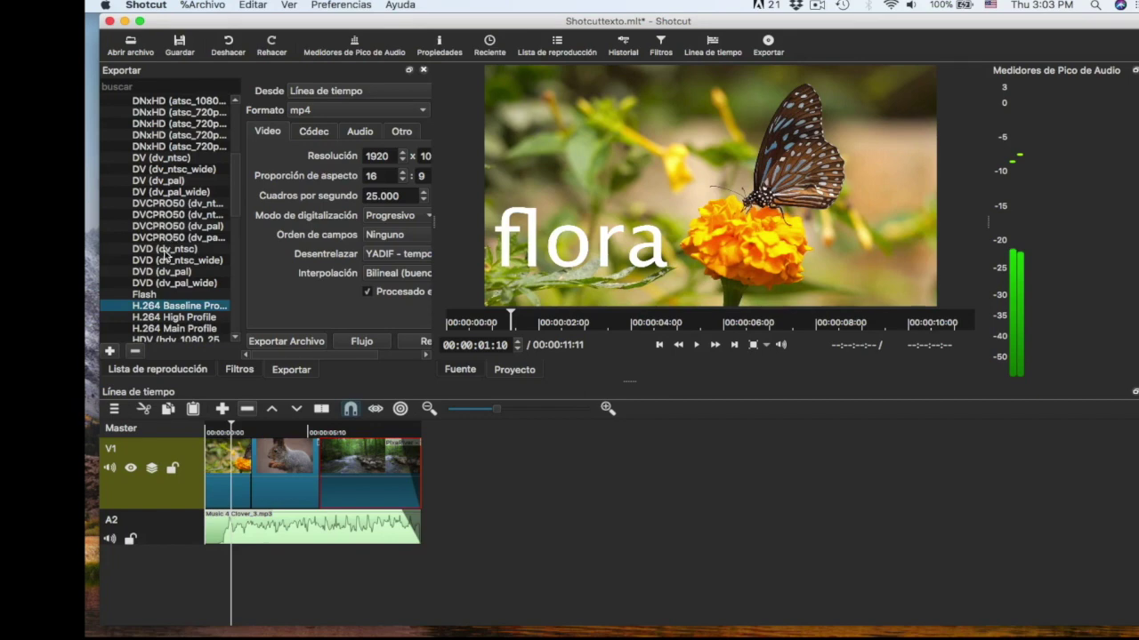
pyautogui.scroll(-2, 166, 256)
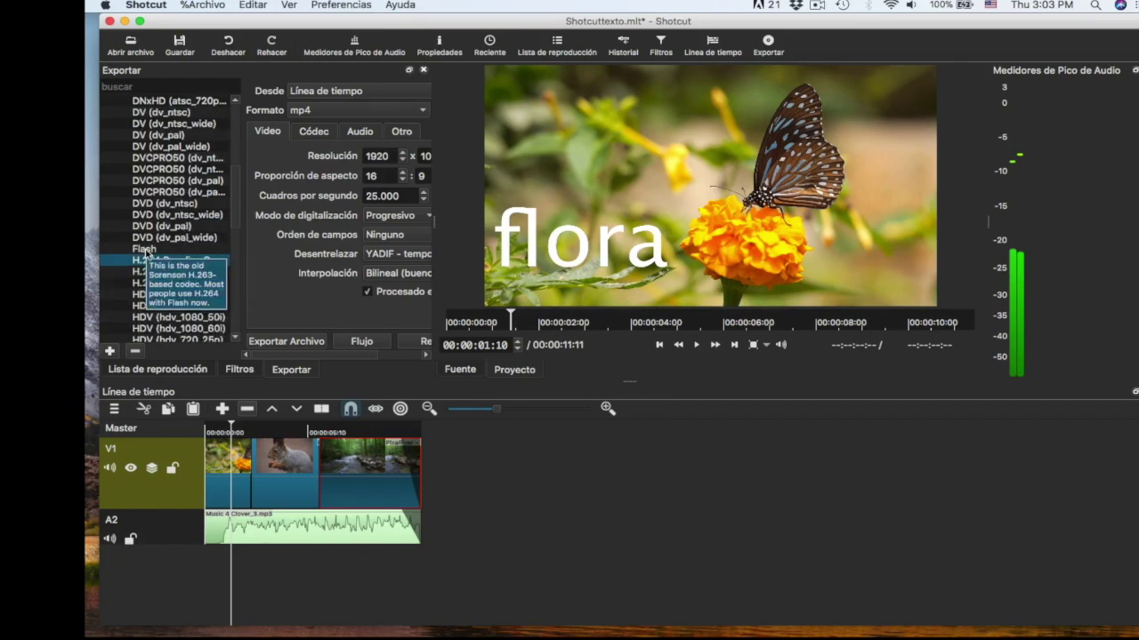
# - Choose the MPEG-4 preset for exporting the timeline
pyautogui.scroll(-1, 151, 254)
pyautogui.scroll(-5, 151, 254)
pyautogui.click(177, 251)
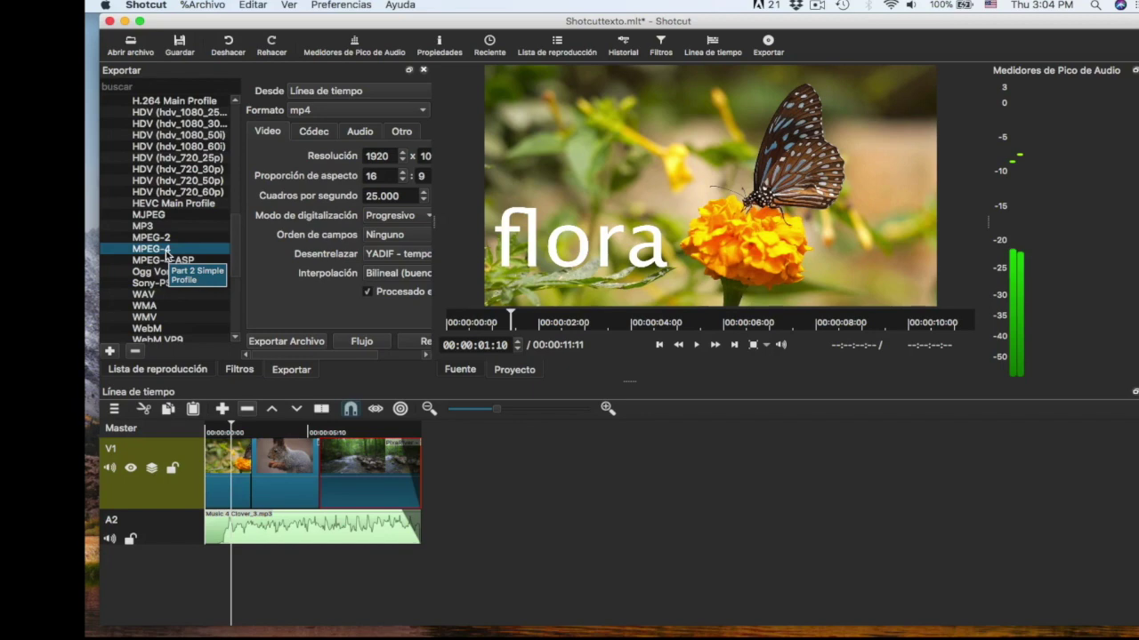
# - Widen the export settings area and export the timeline as Shotcuttexto.mp4 to the Movies folder
pyautogui.moveTo(434, 221); pyautogui.dragTo(610, 224)
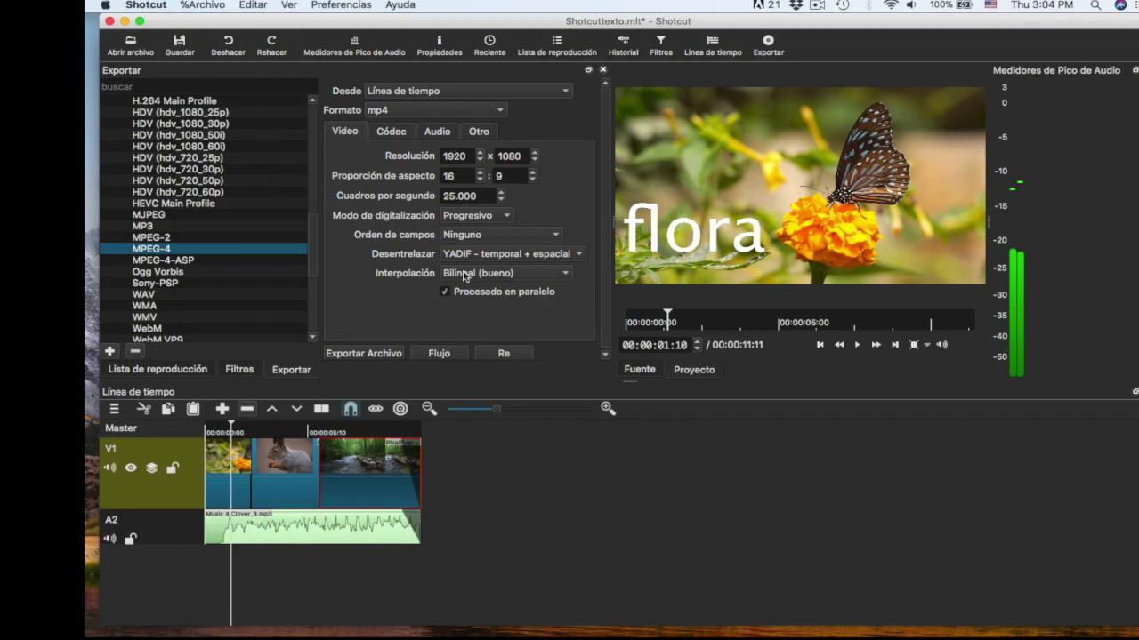
pyautogui.click(365, 354)
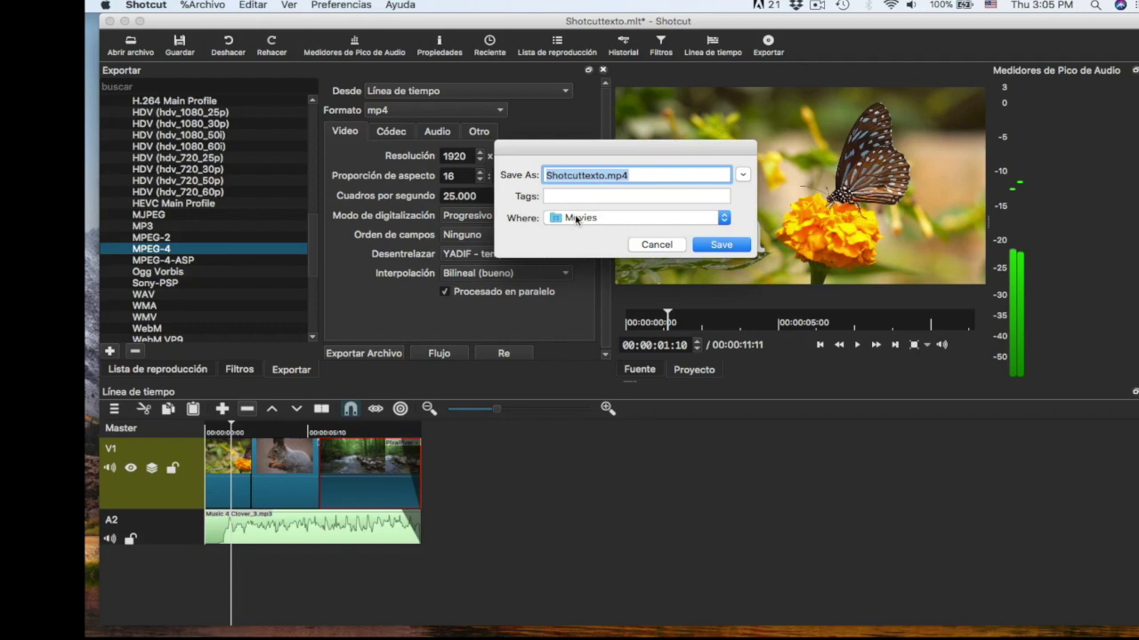
pyautogui.click(715, 246)
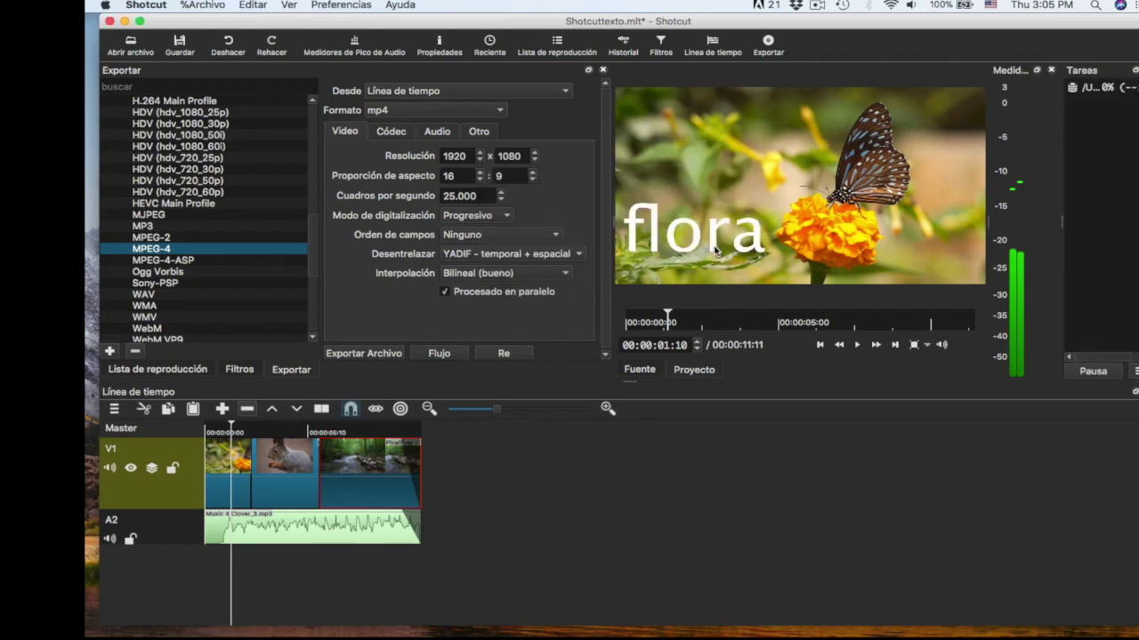